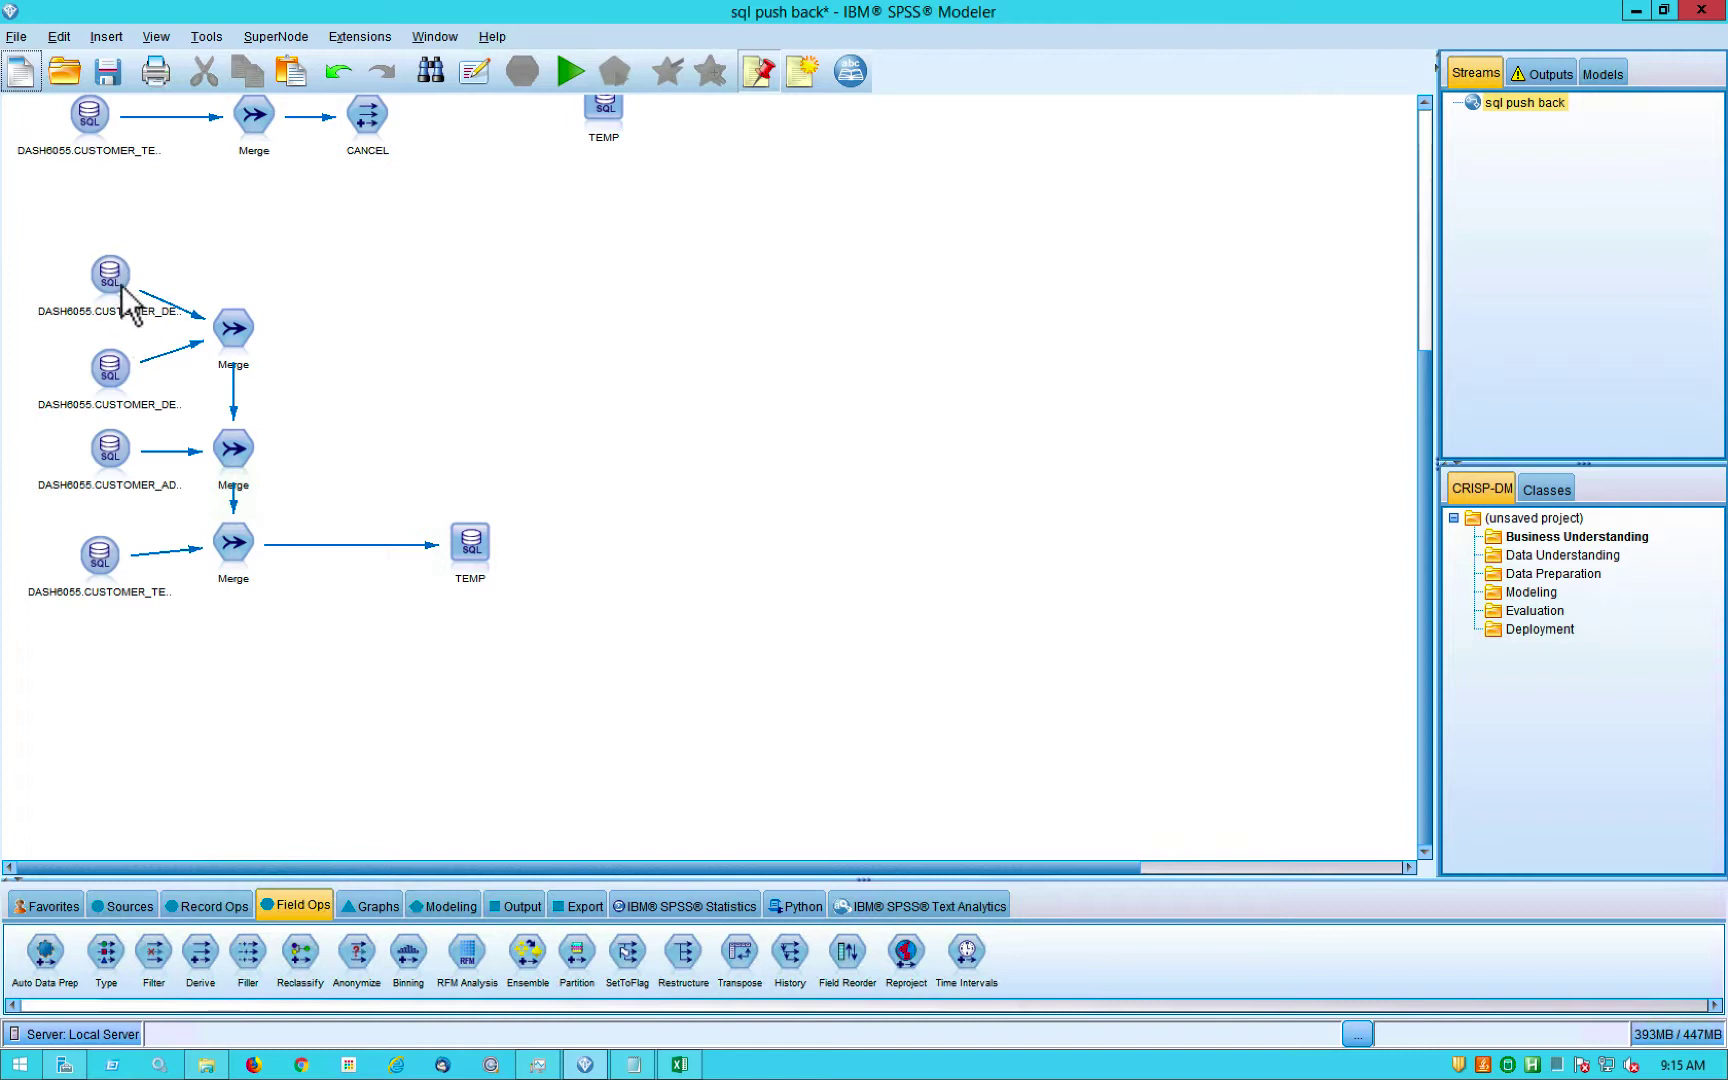
right_click(234, 327)
left_click(284, 345)
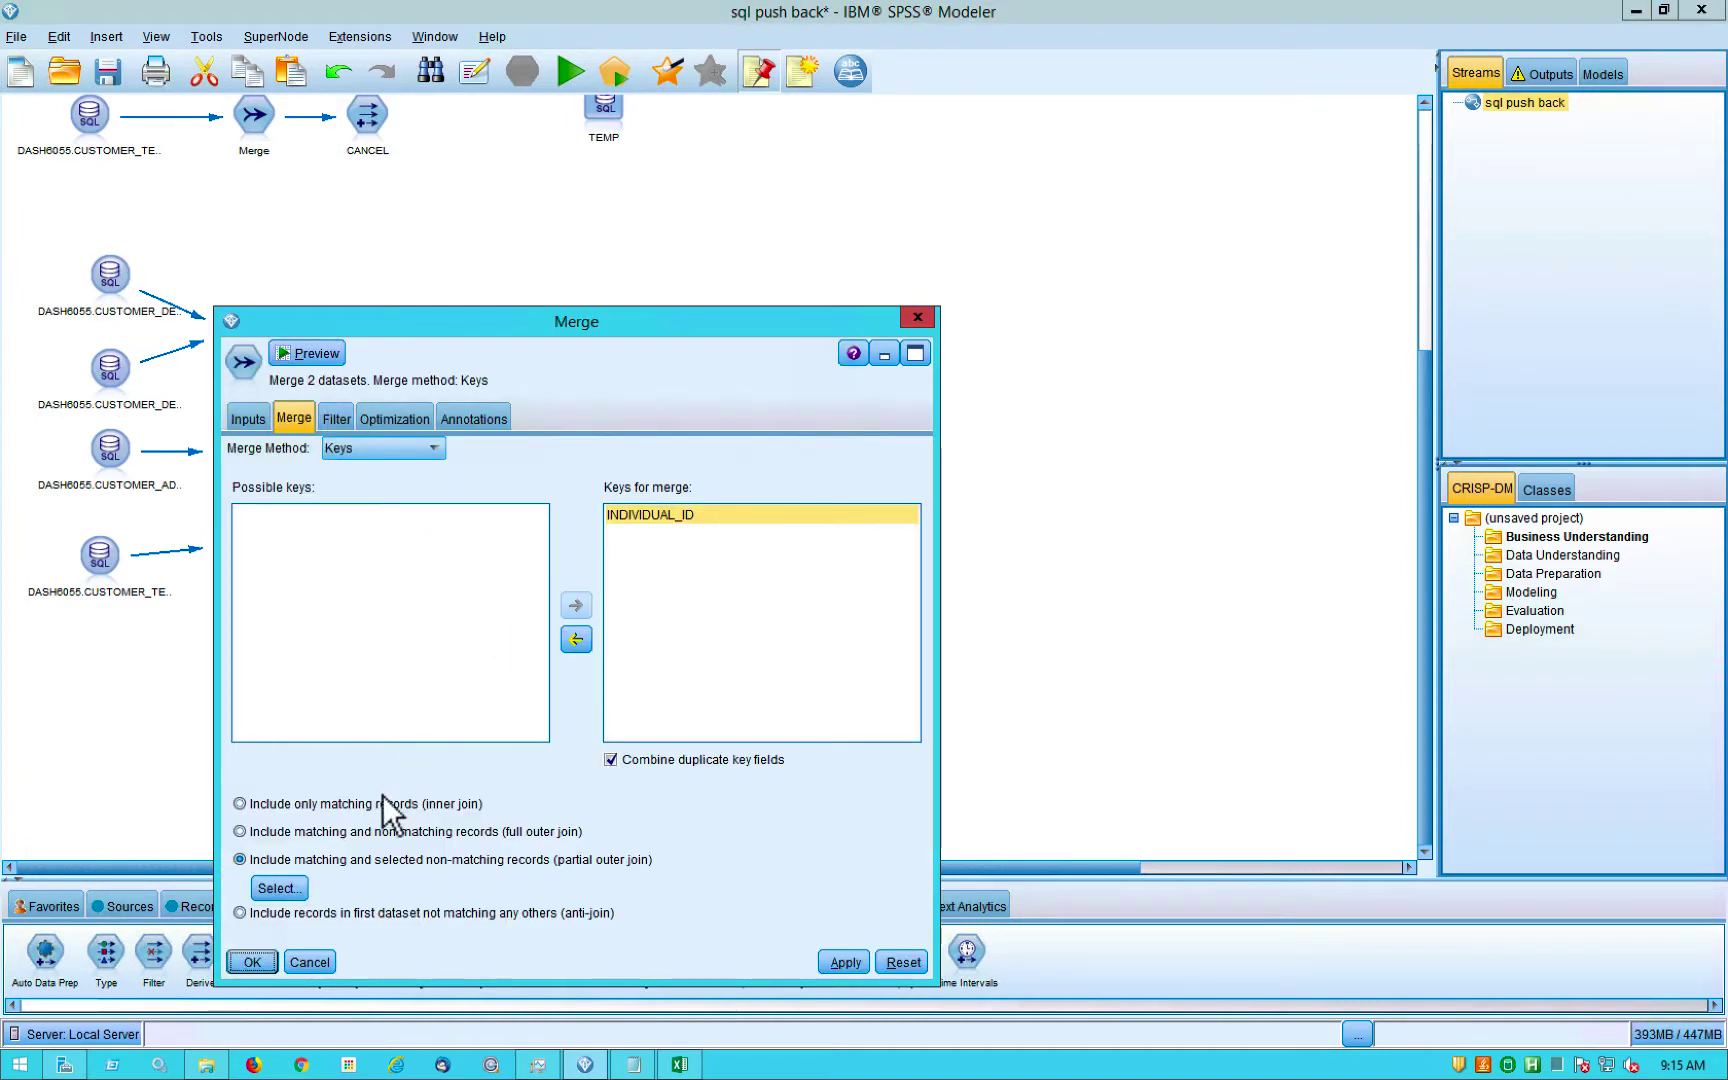
left_click(289, 889)
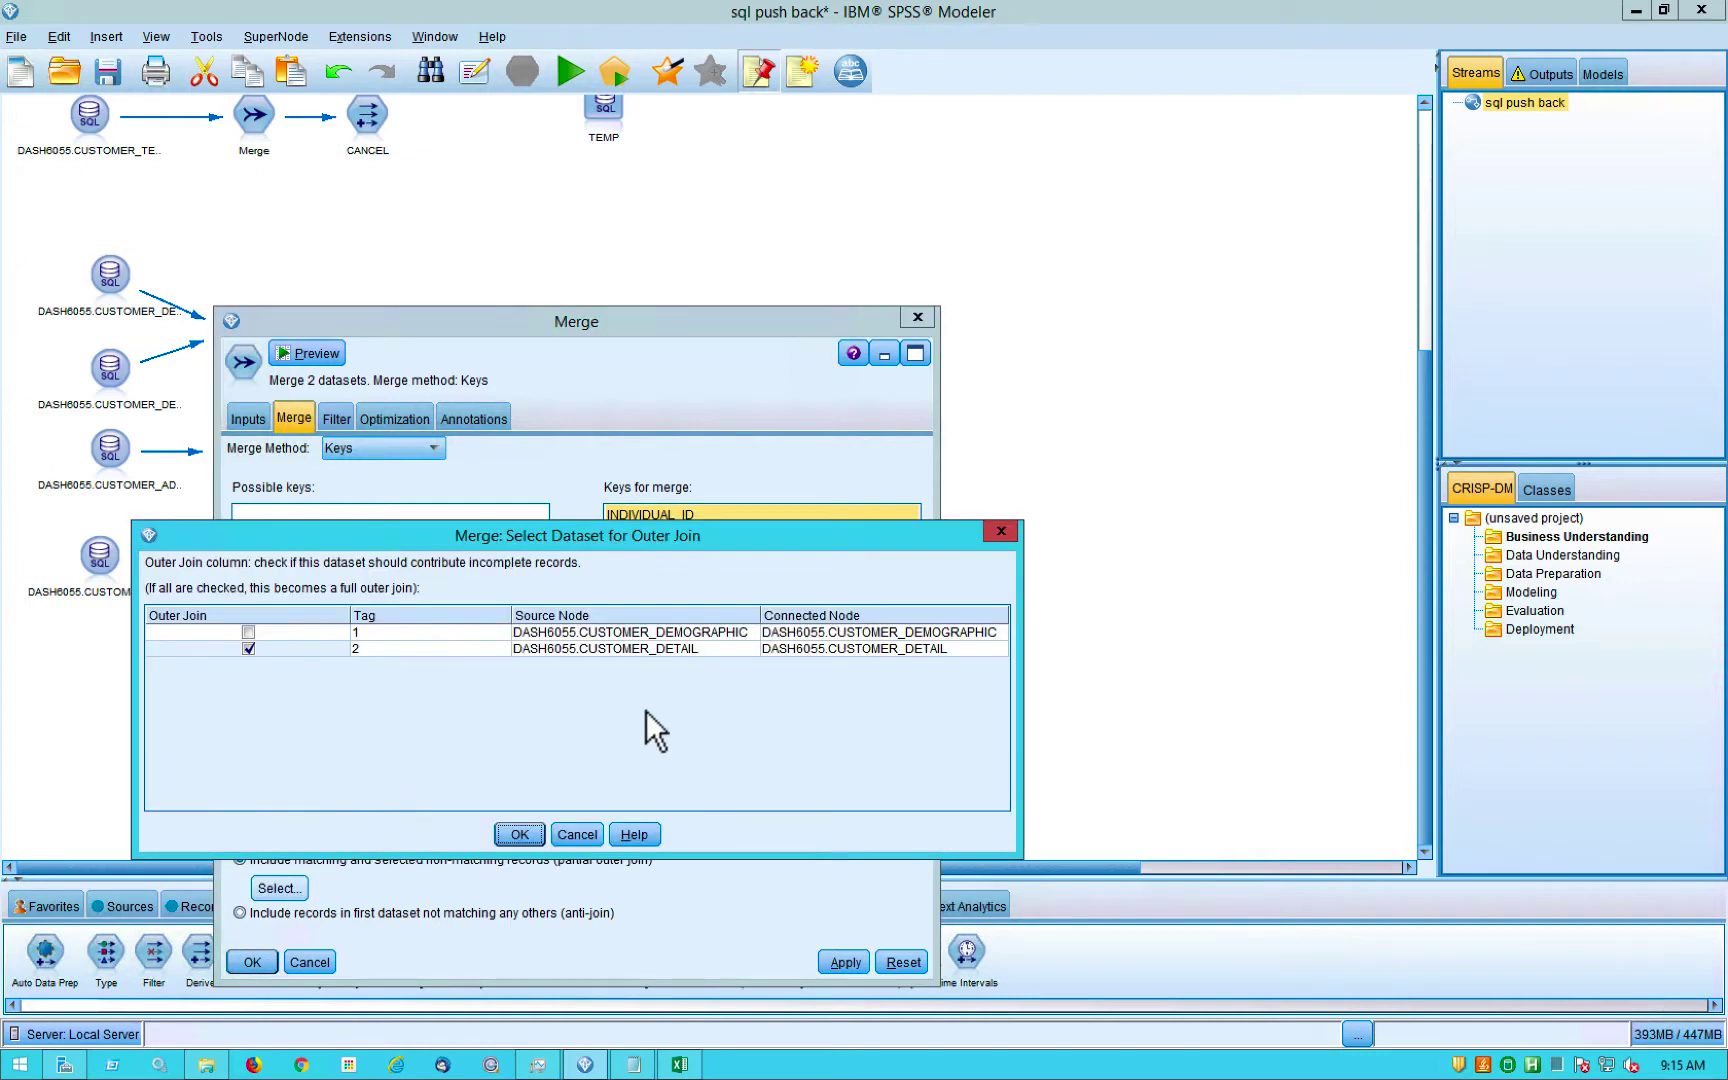
left_click(595, 834)
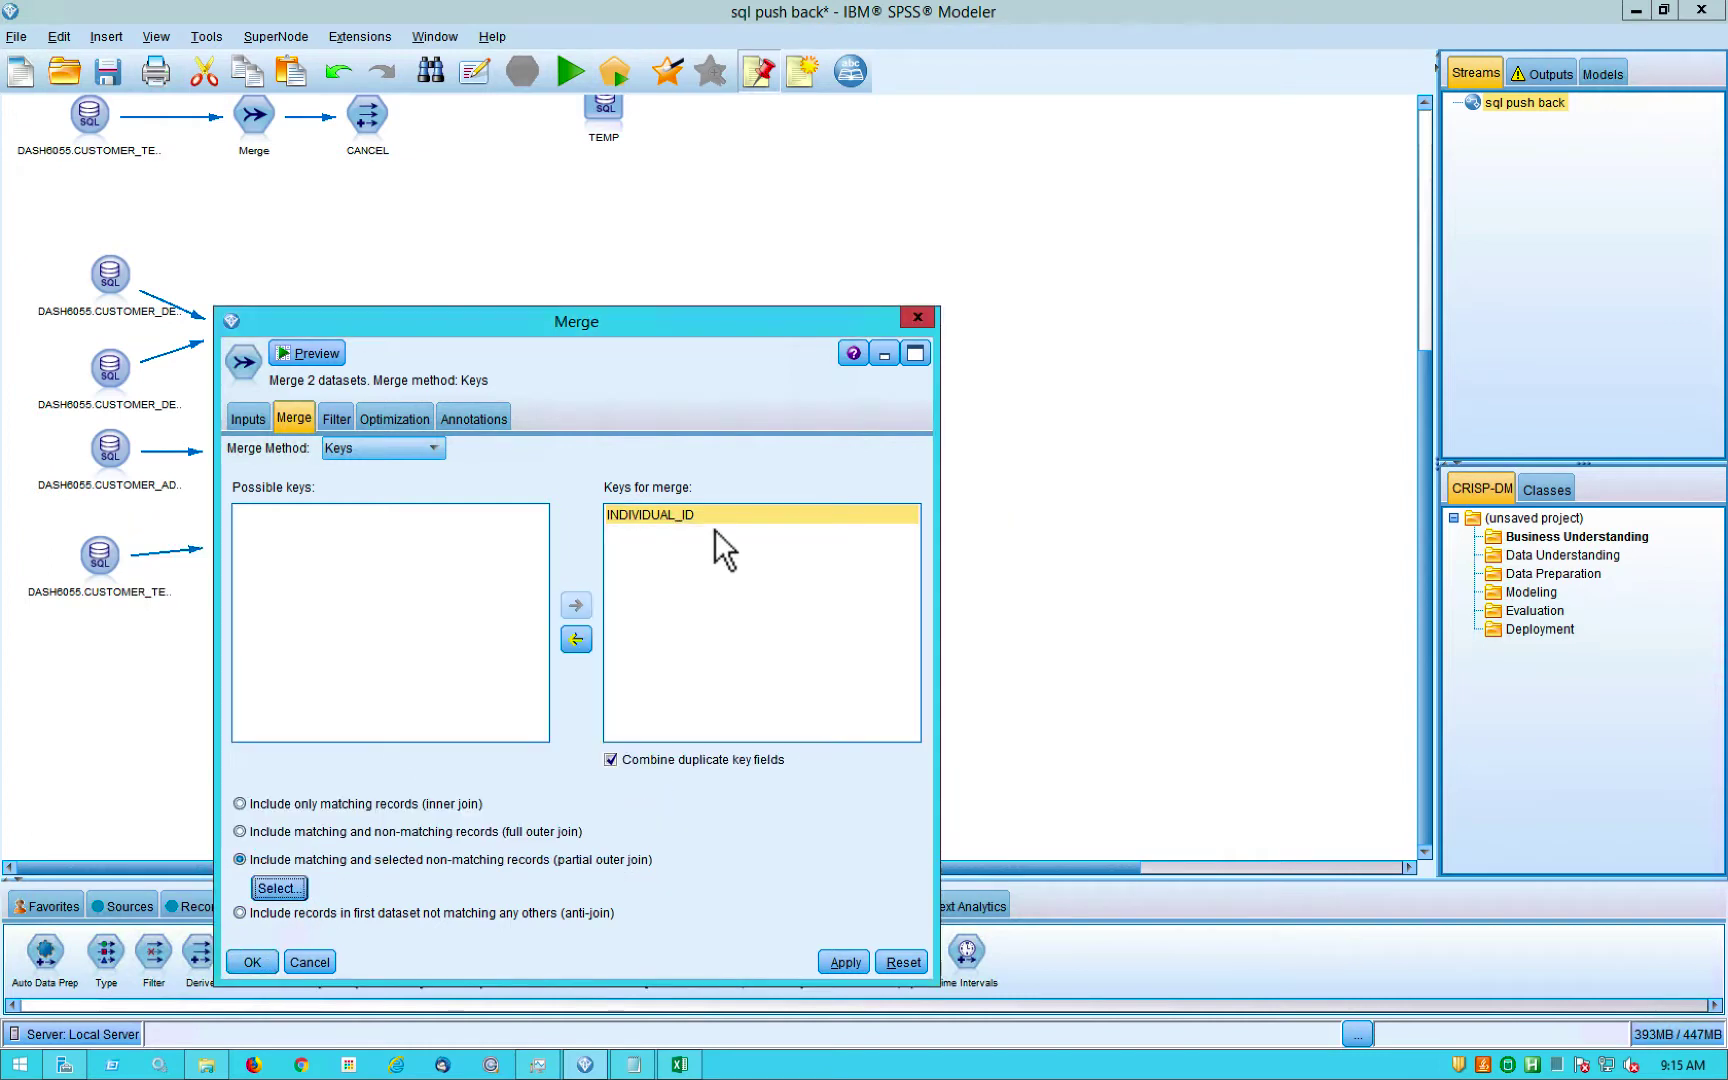
left_click(312, 962)
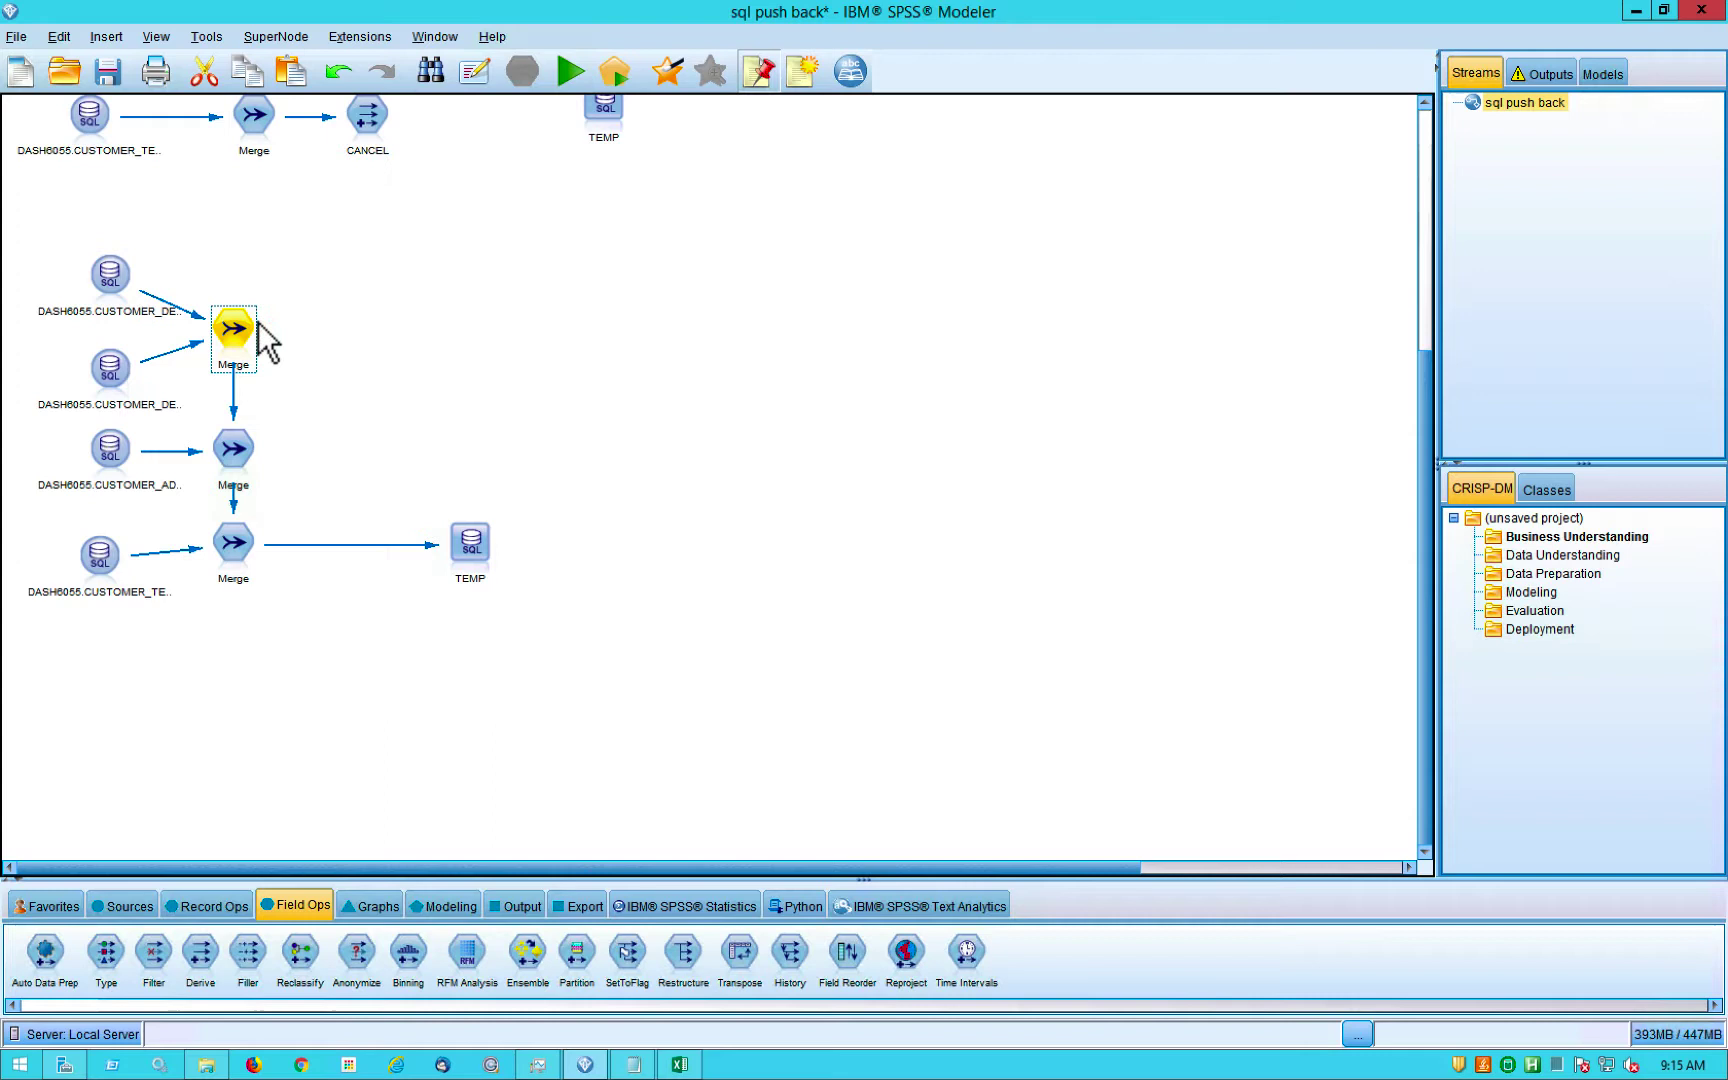
right_click(234, 452)
left_click(266, 465)
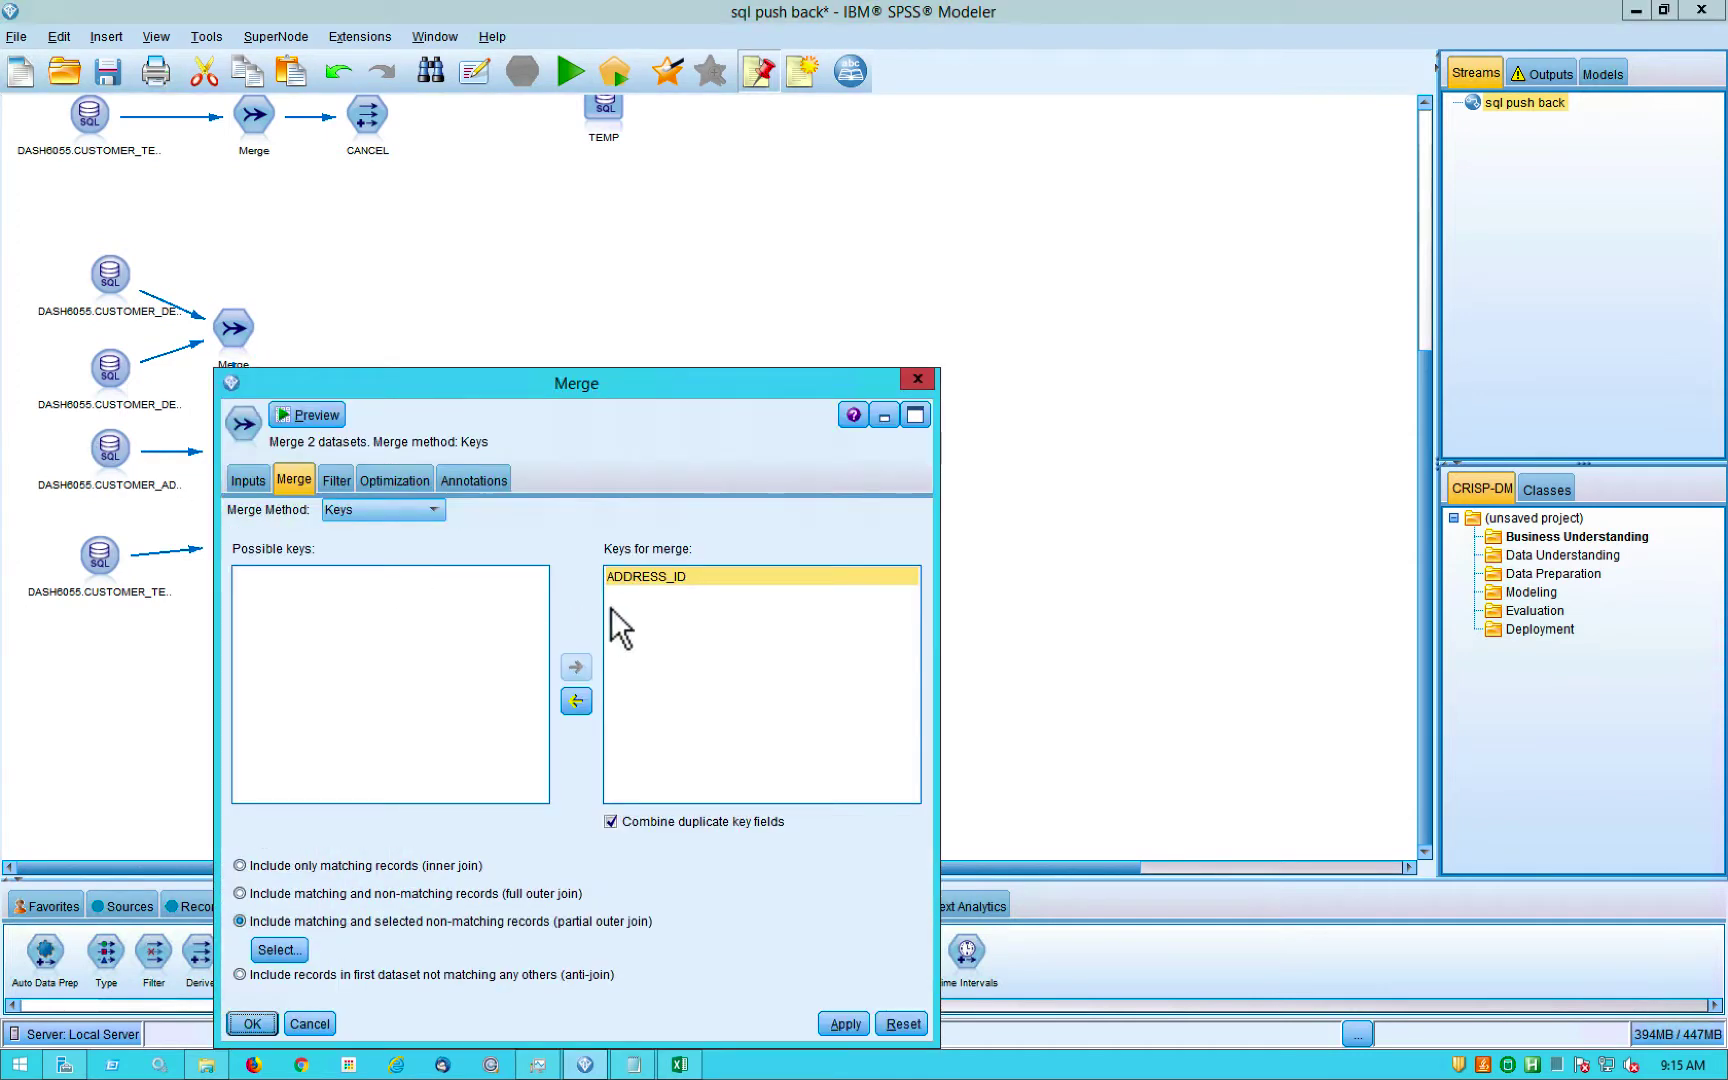
left_click(279, 950)
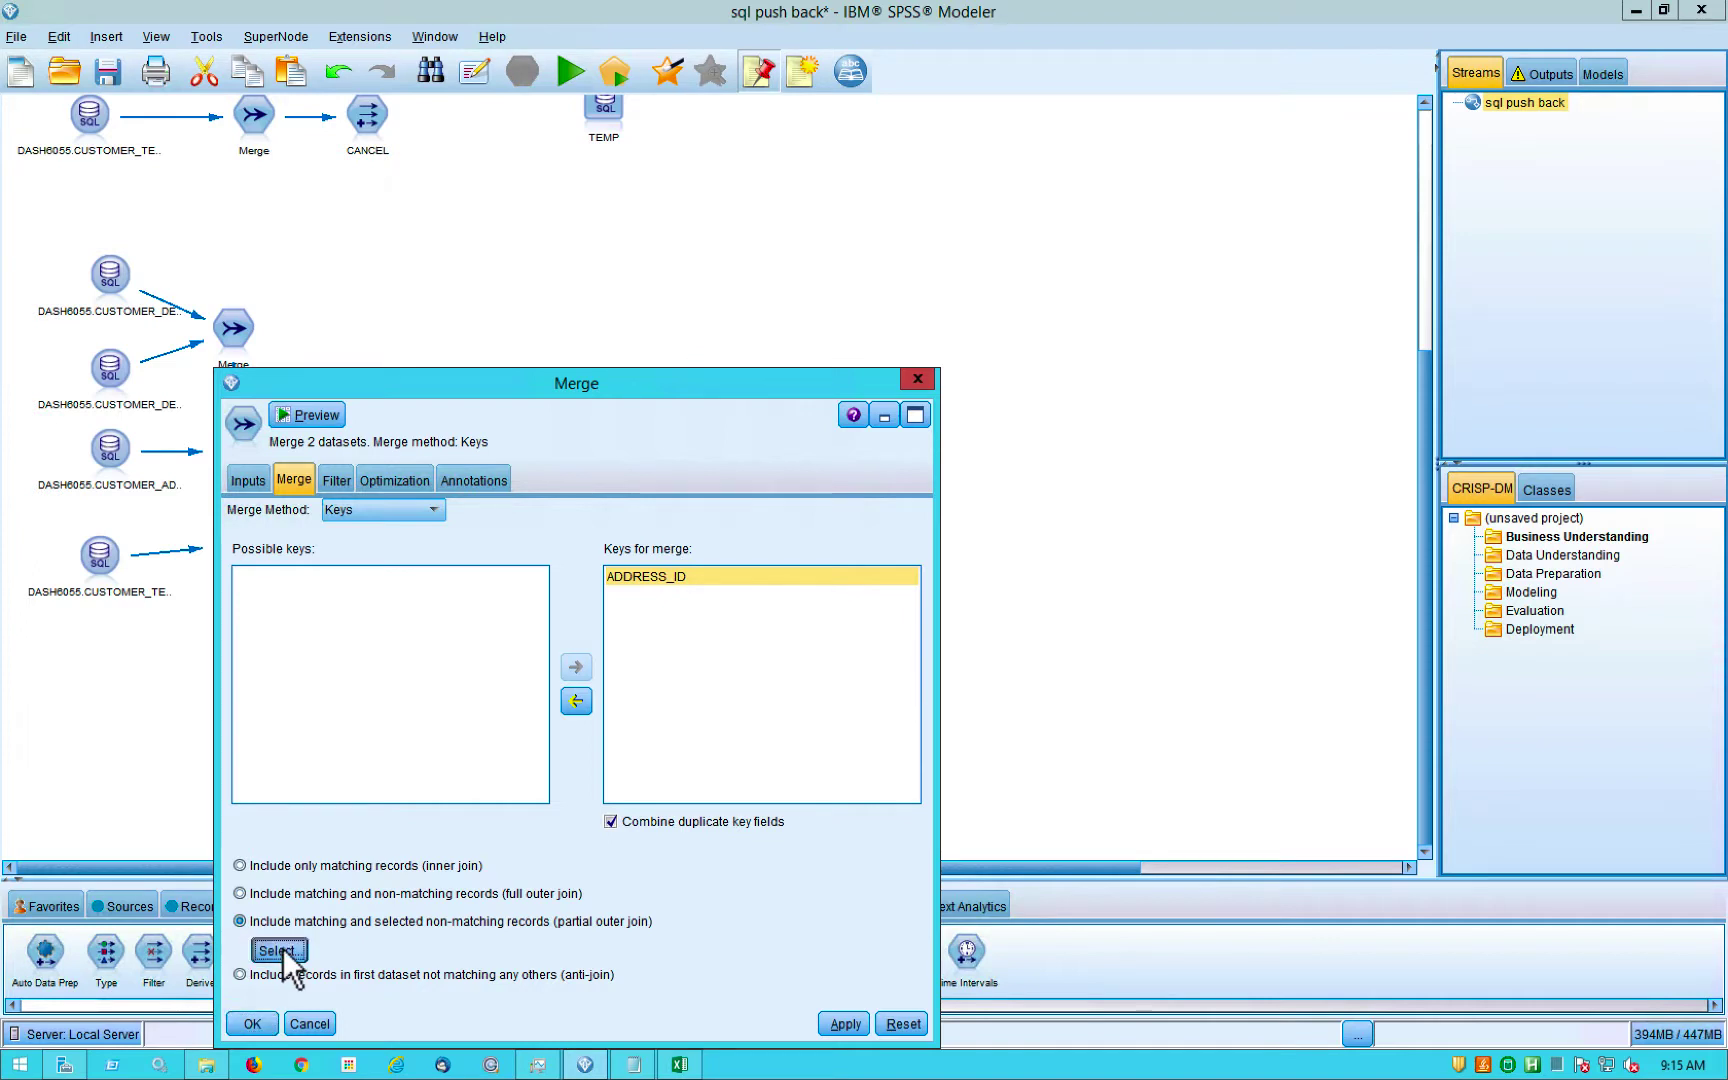
left_click(518, 853)
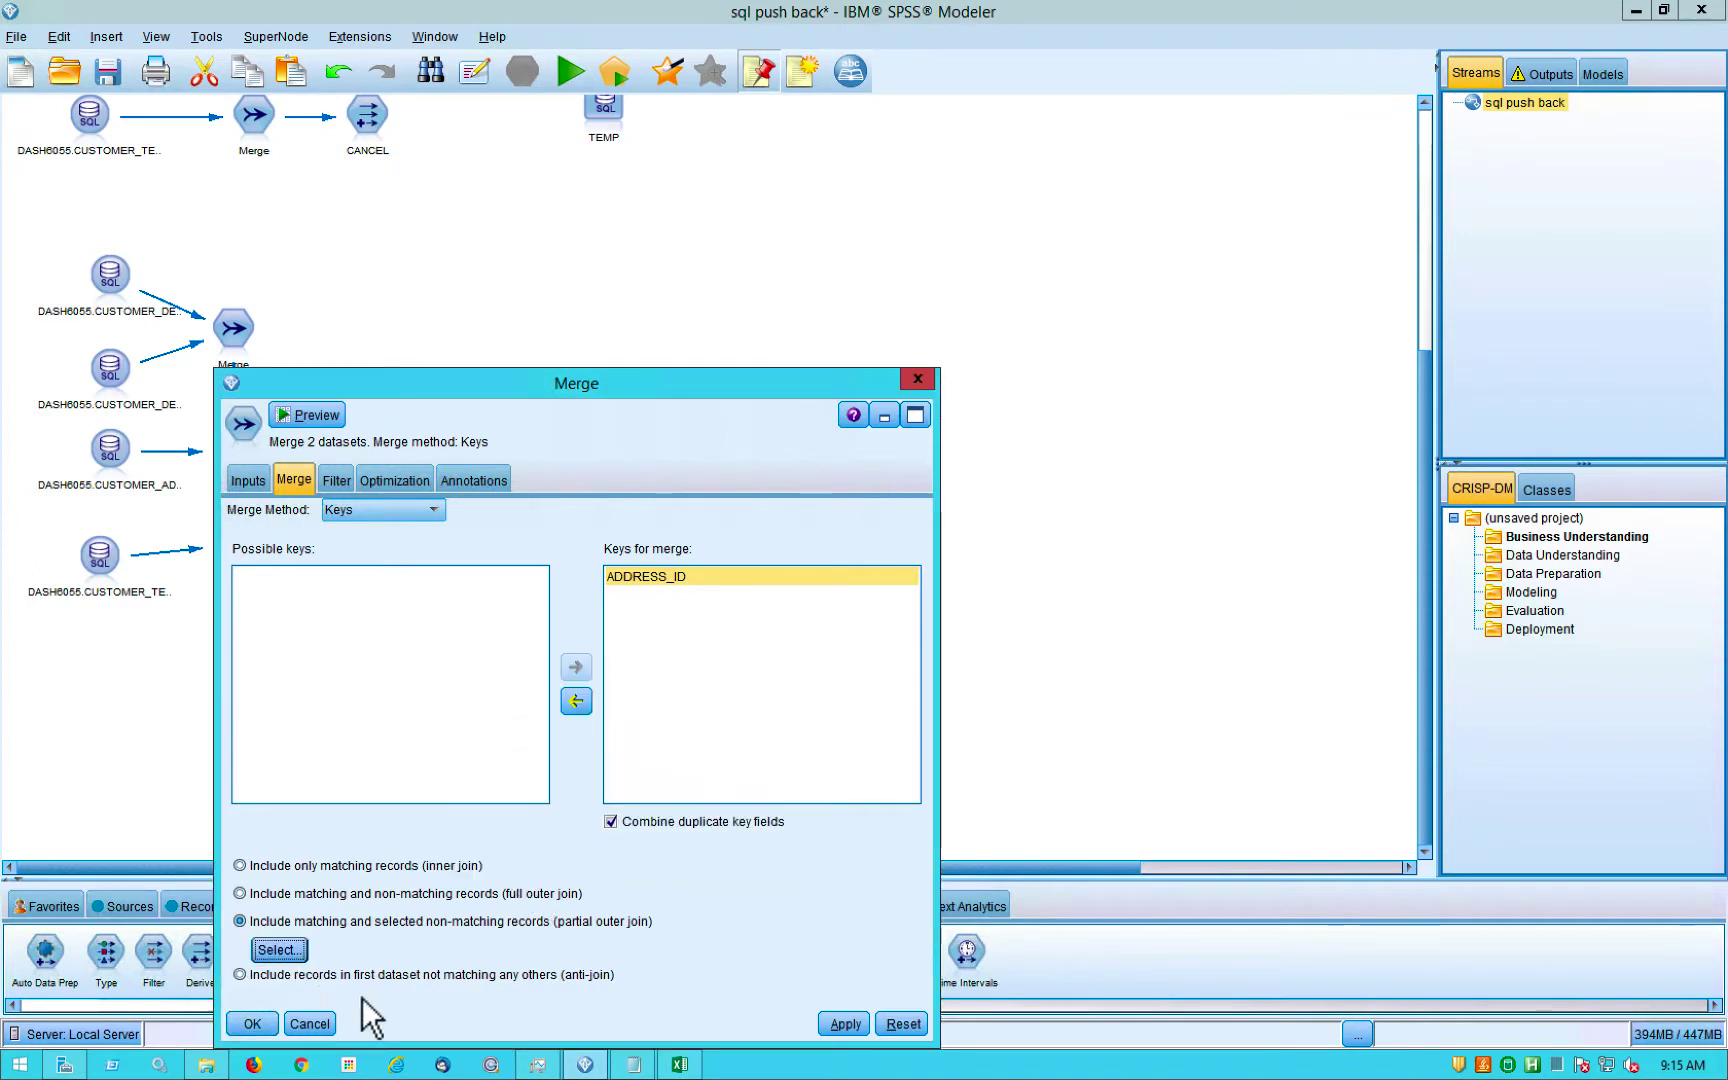
left_click(309, 1023)
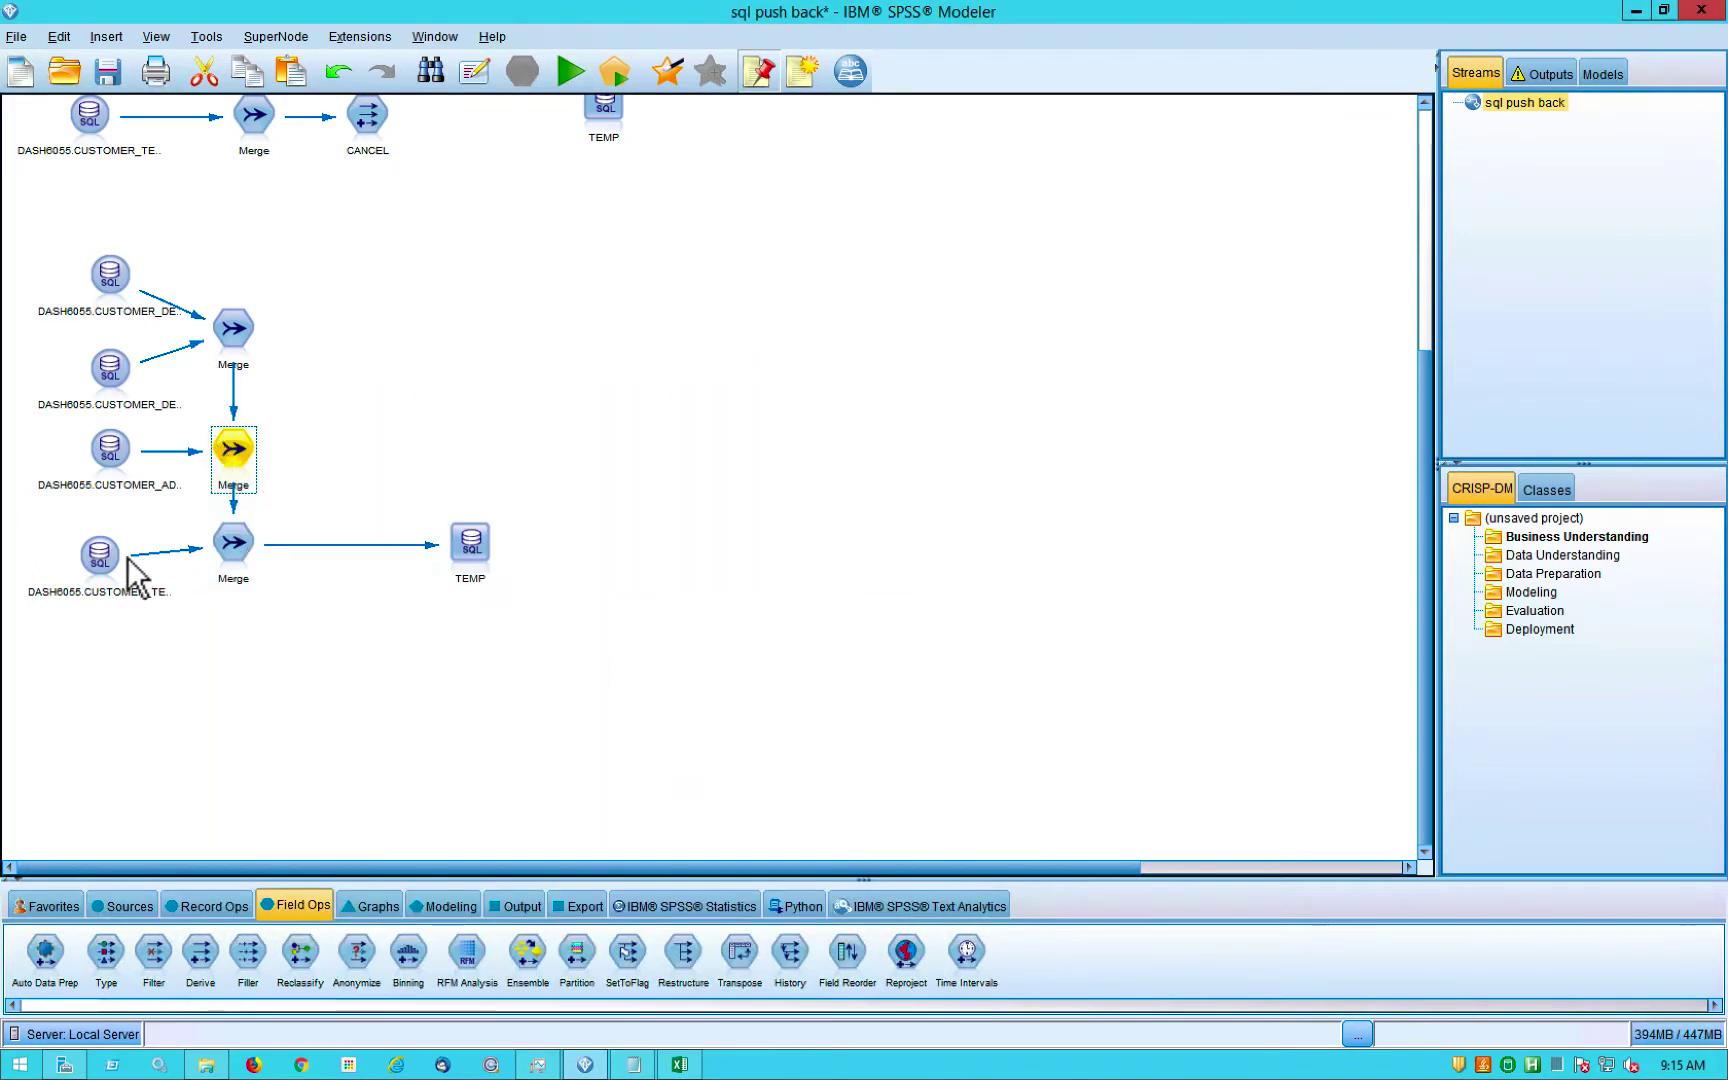
right_click(232, 549)
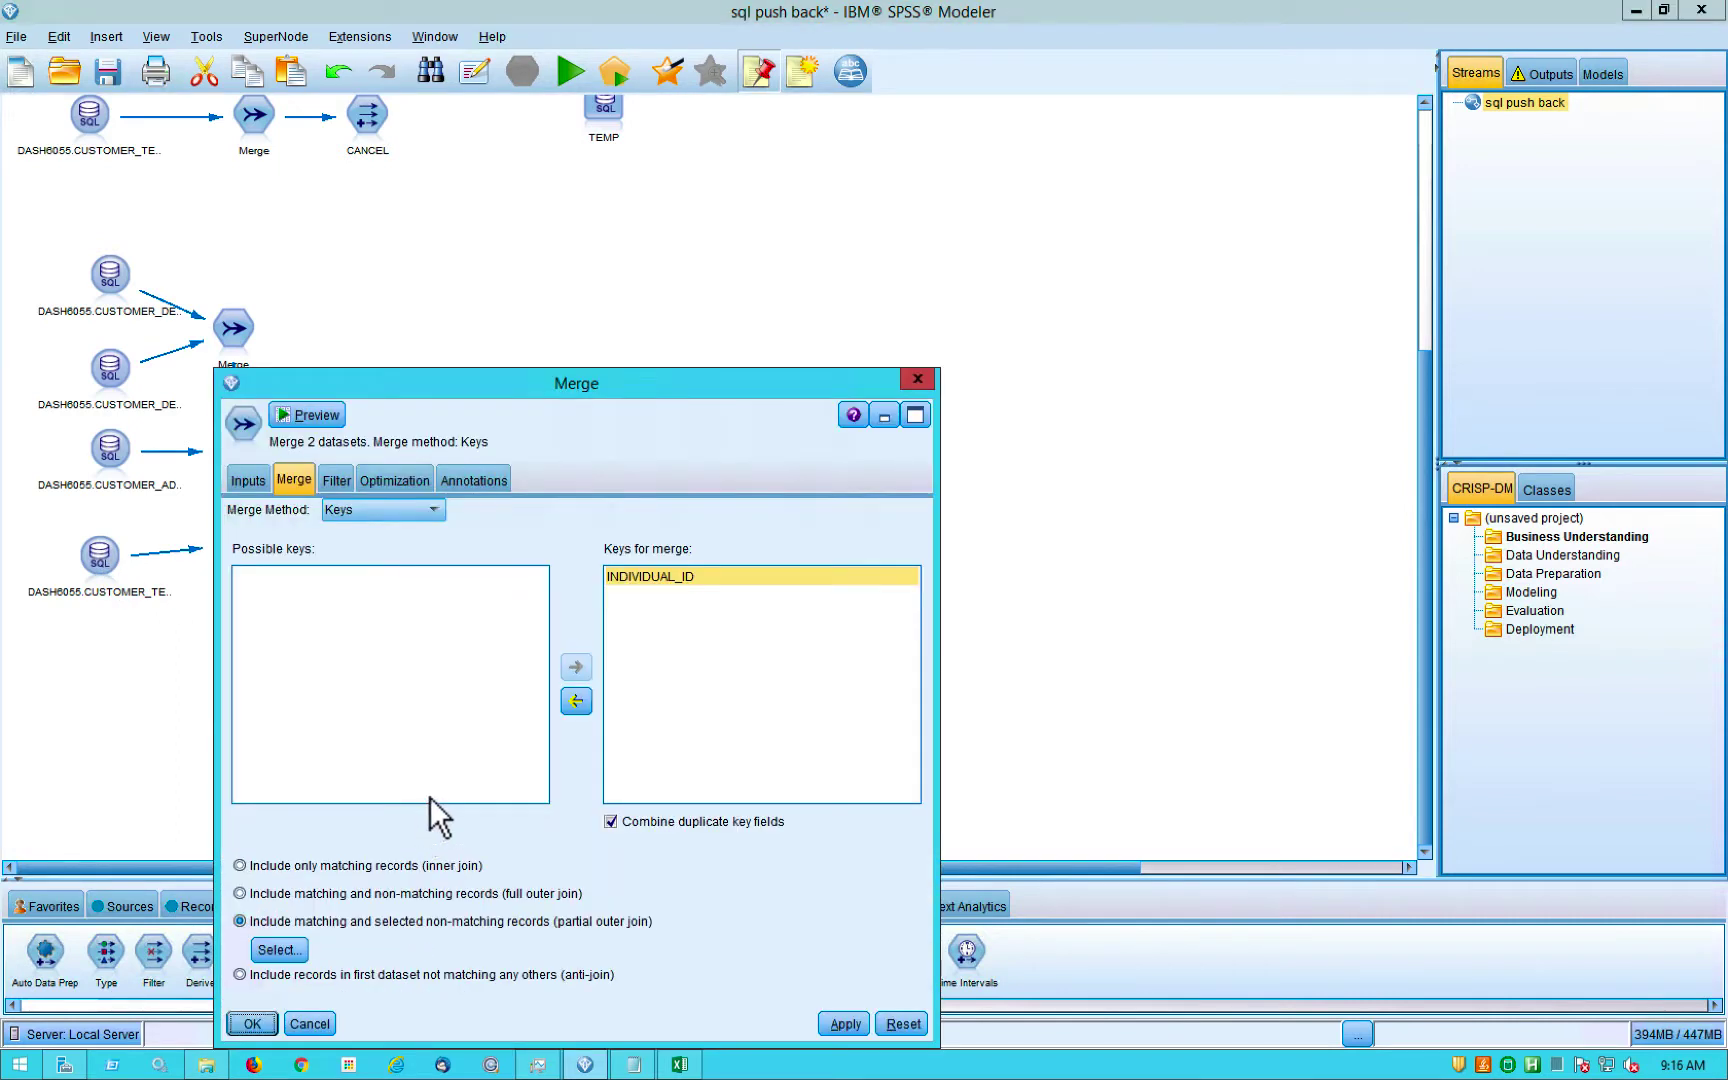
left_click(282, 950)
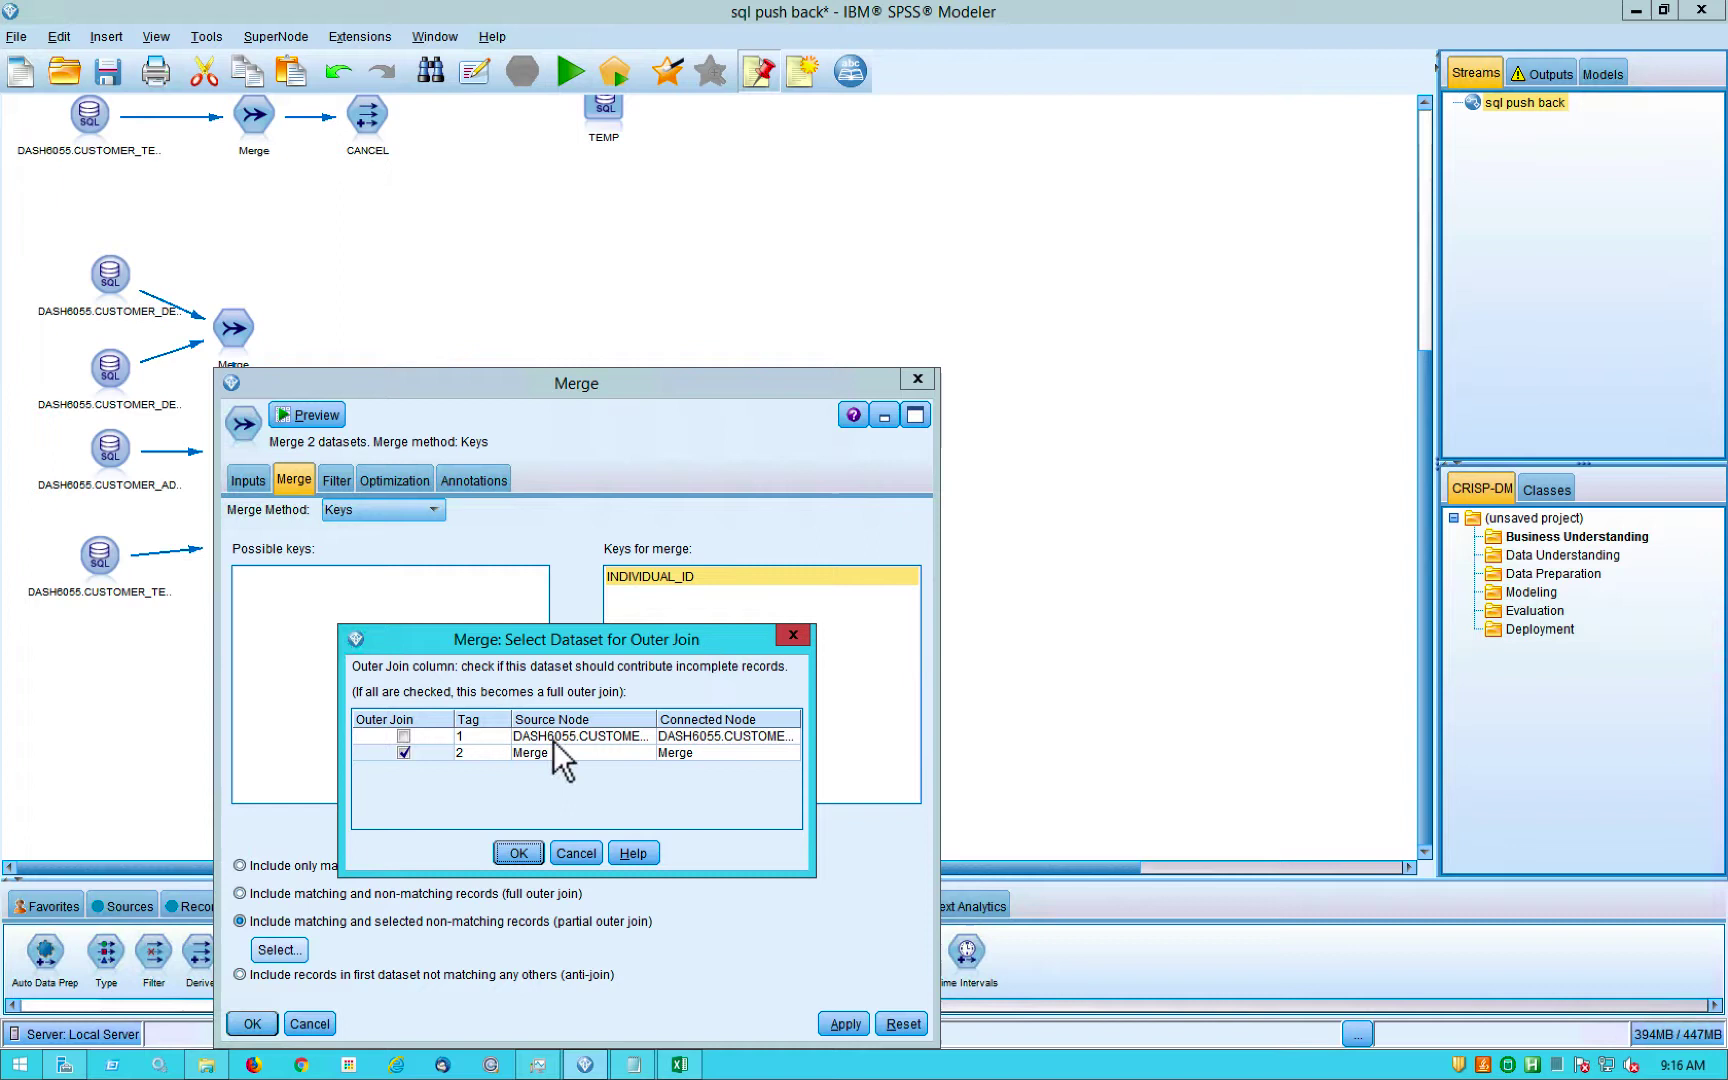
left_click(517, 852)
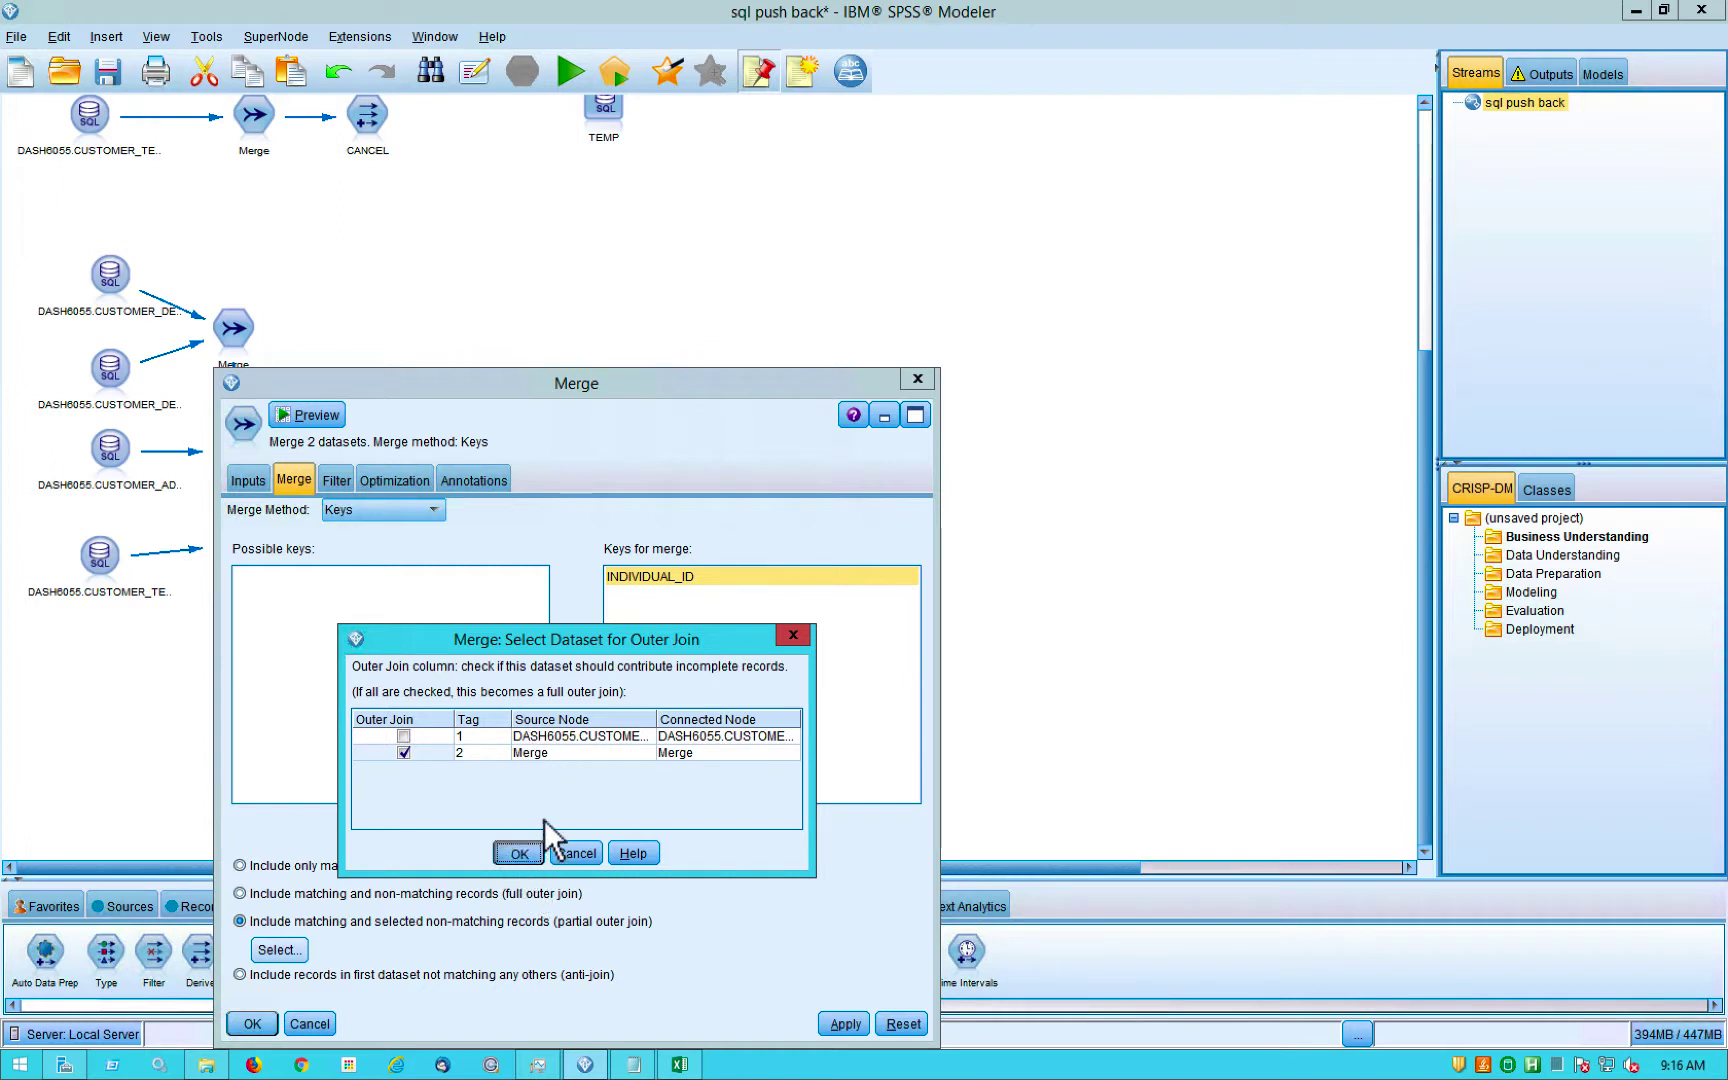
left_click(257, 1022)
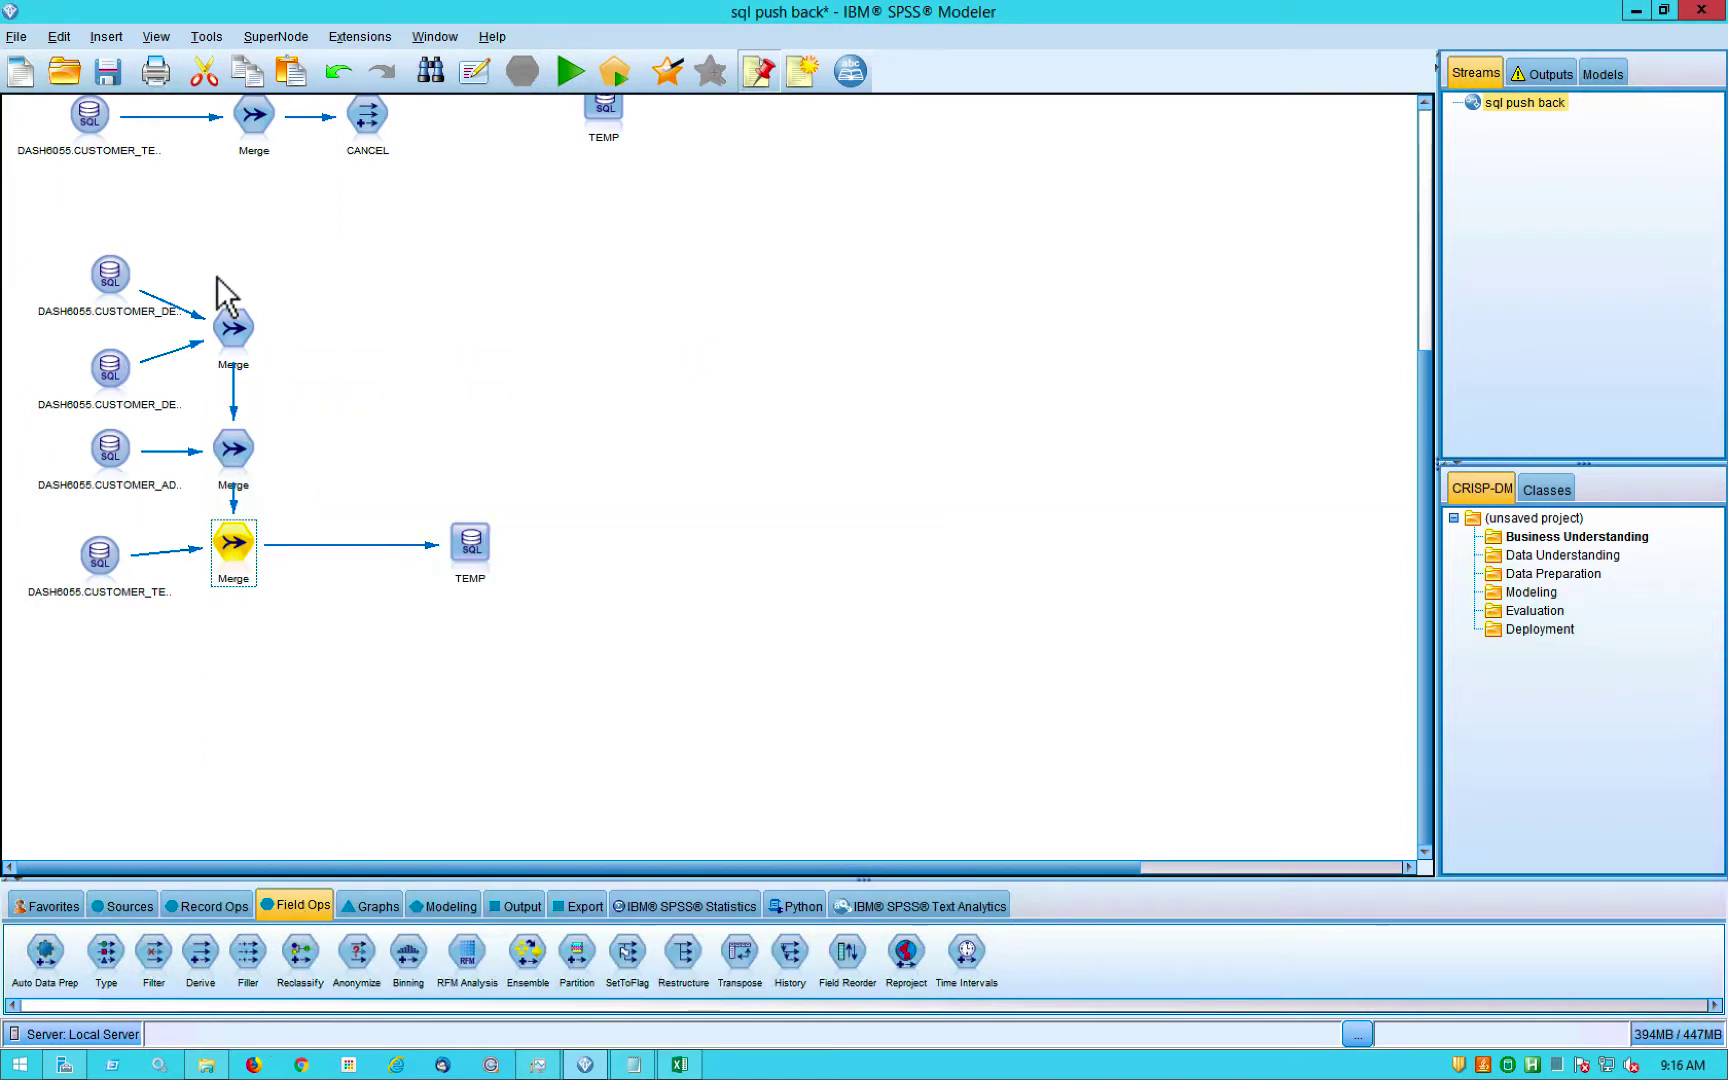
Run the stream from the TEMP output node to write the merged customer data
right_click(465, 543)
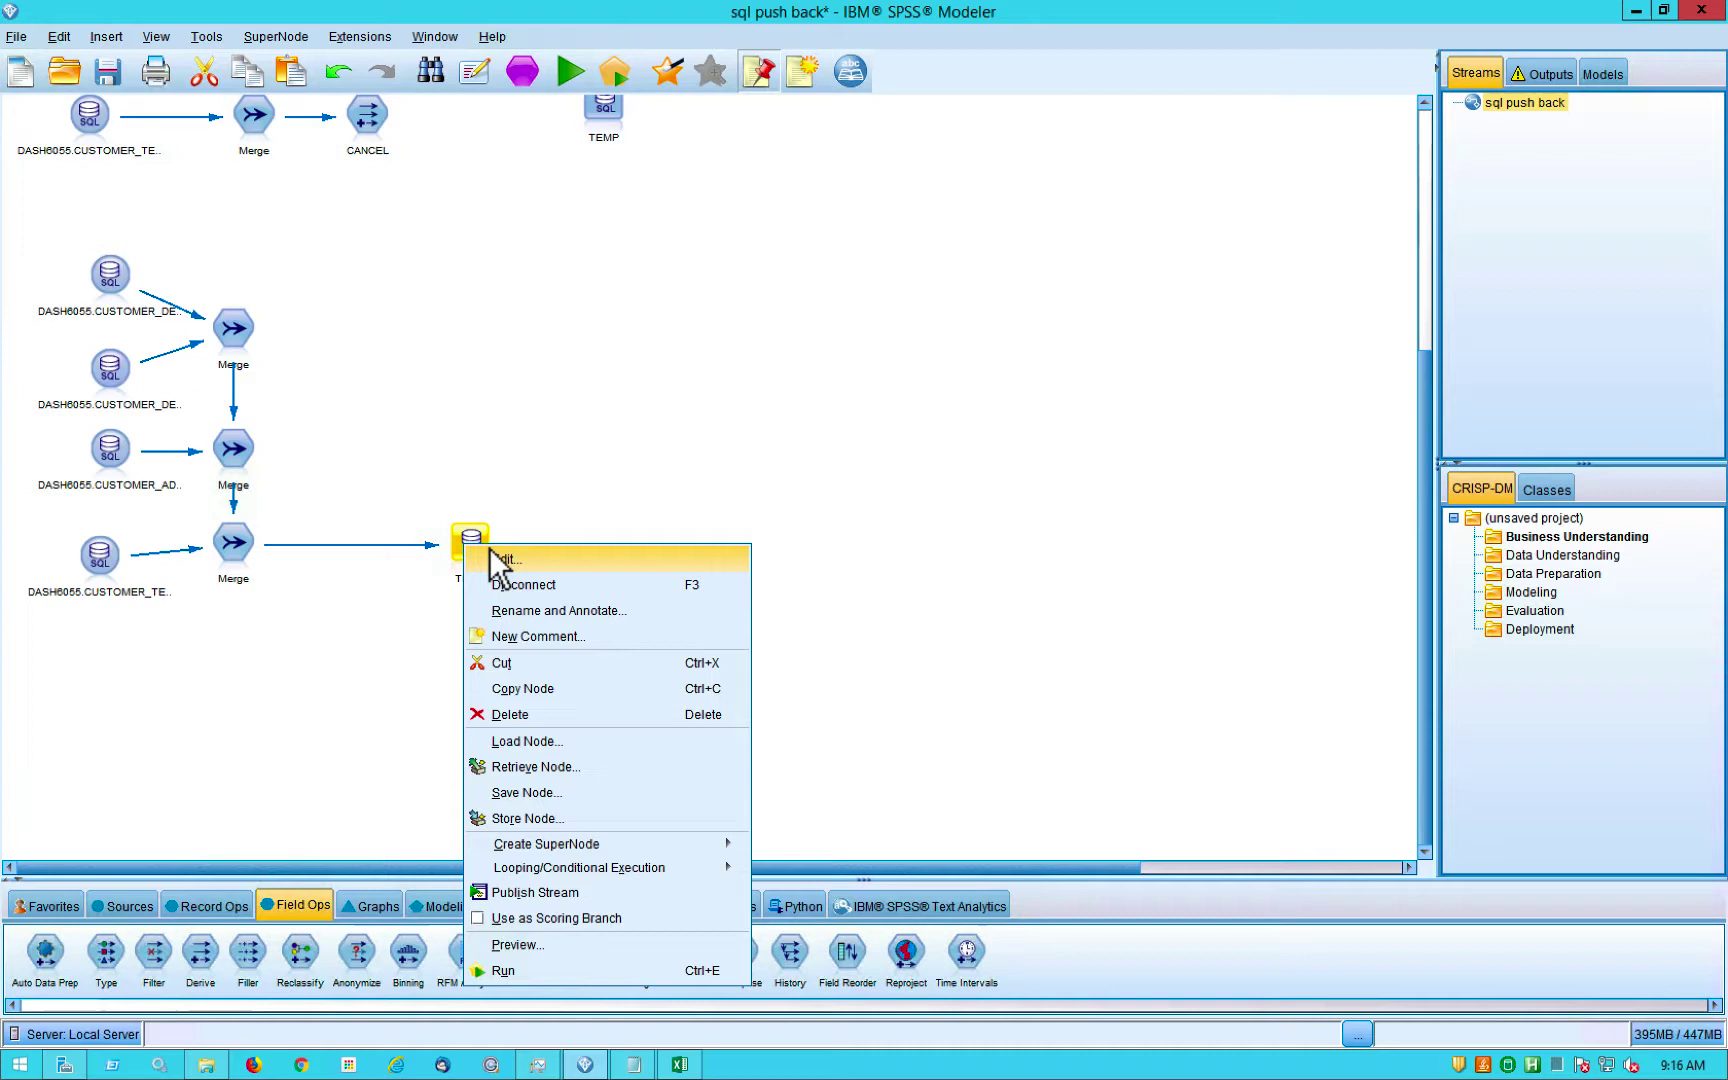
left_click(24, 234)
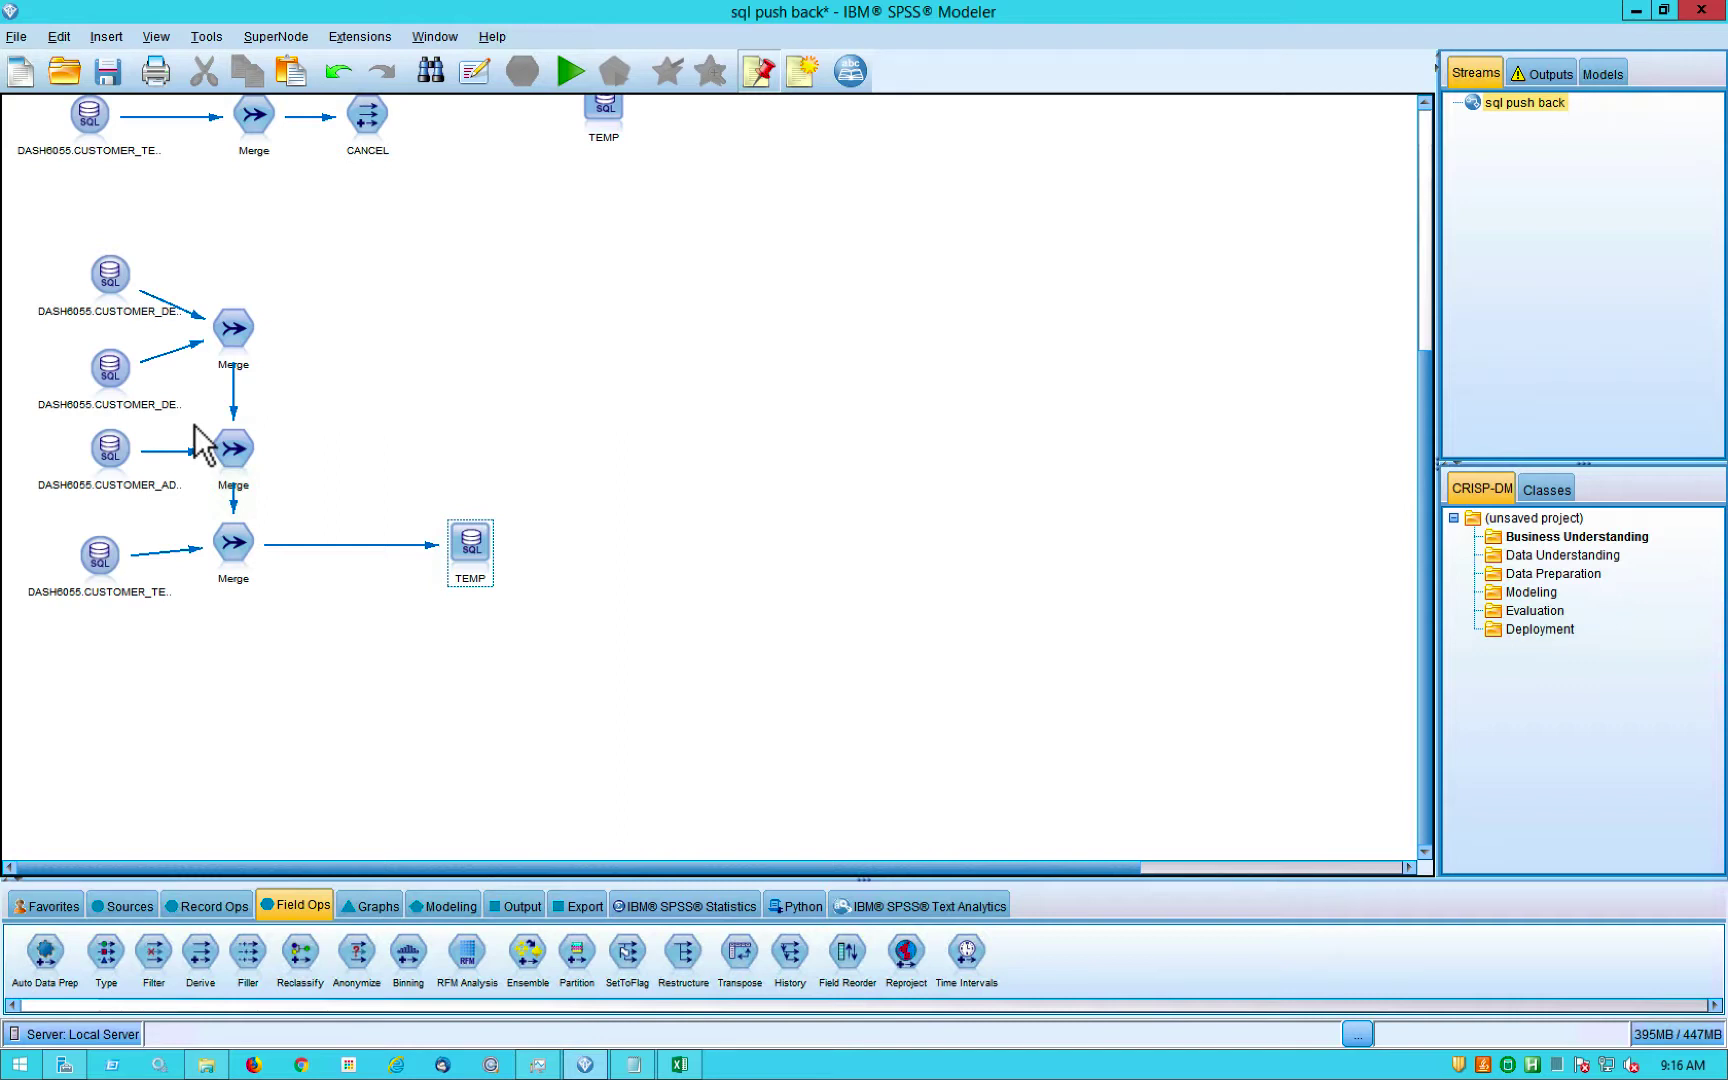
left_click(1360, 1038)
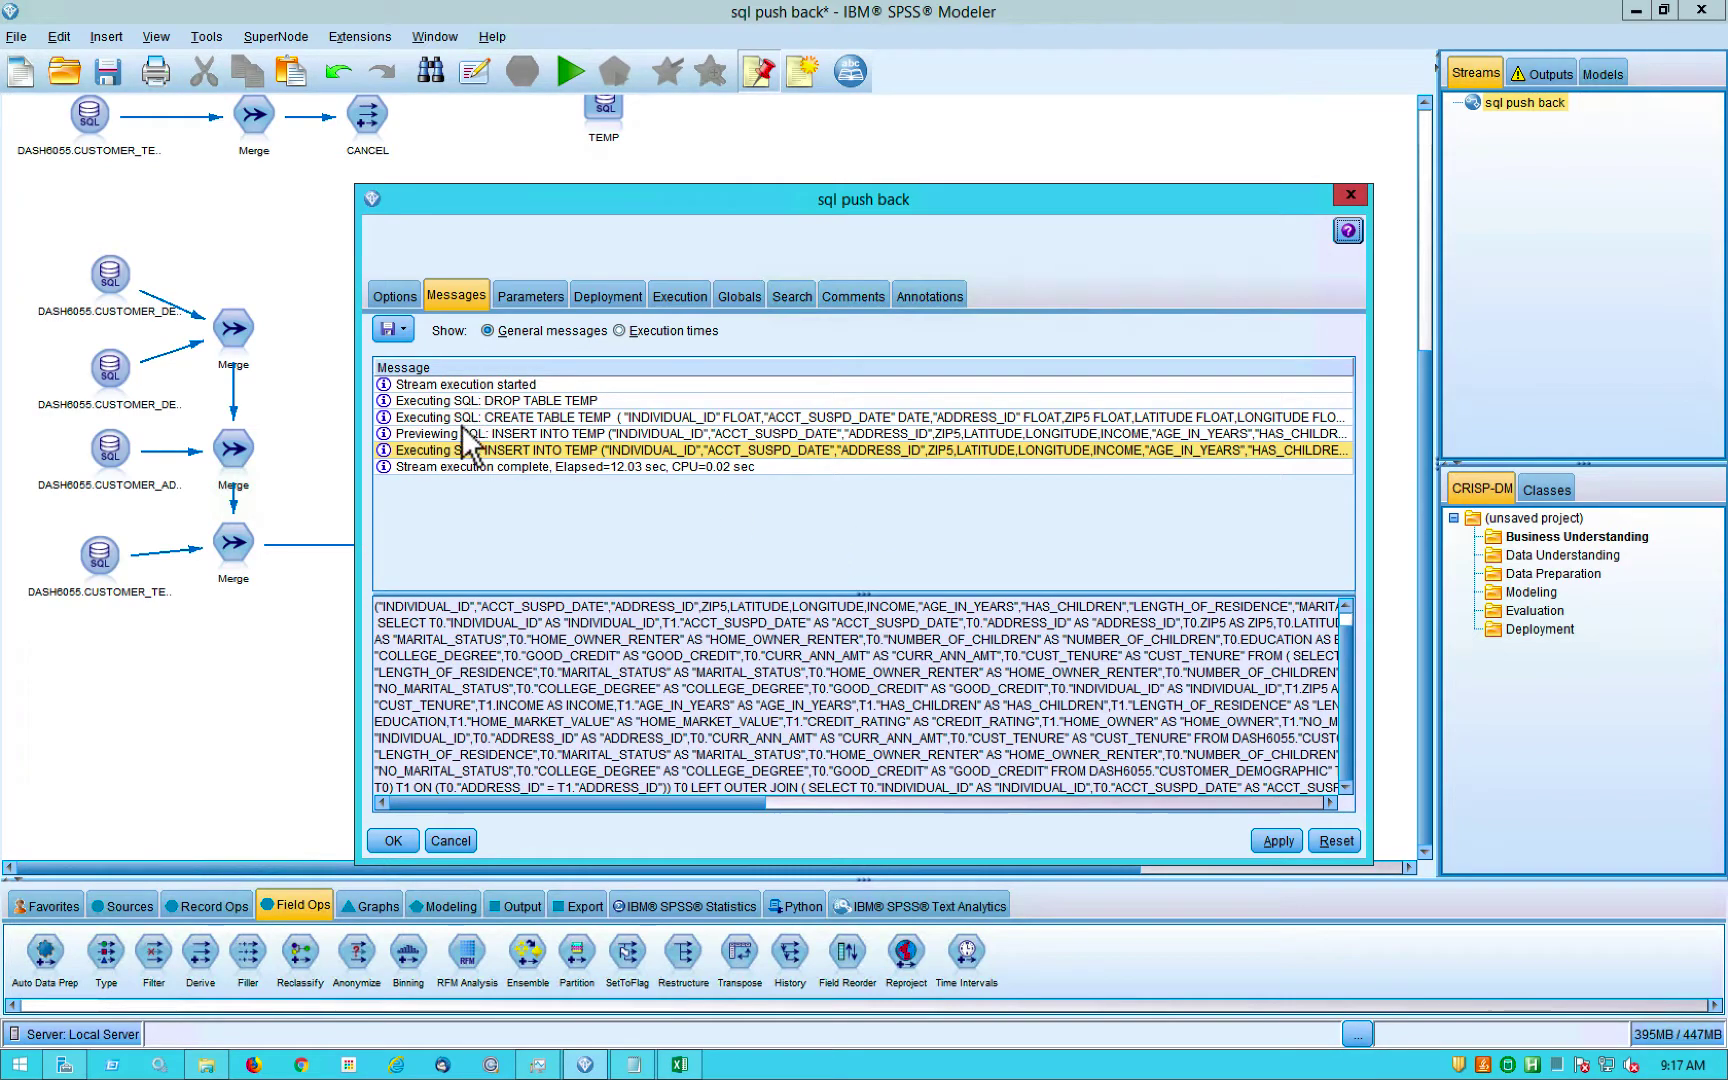
left_click(395, 294)
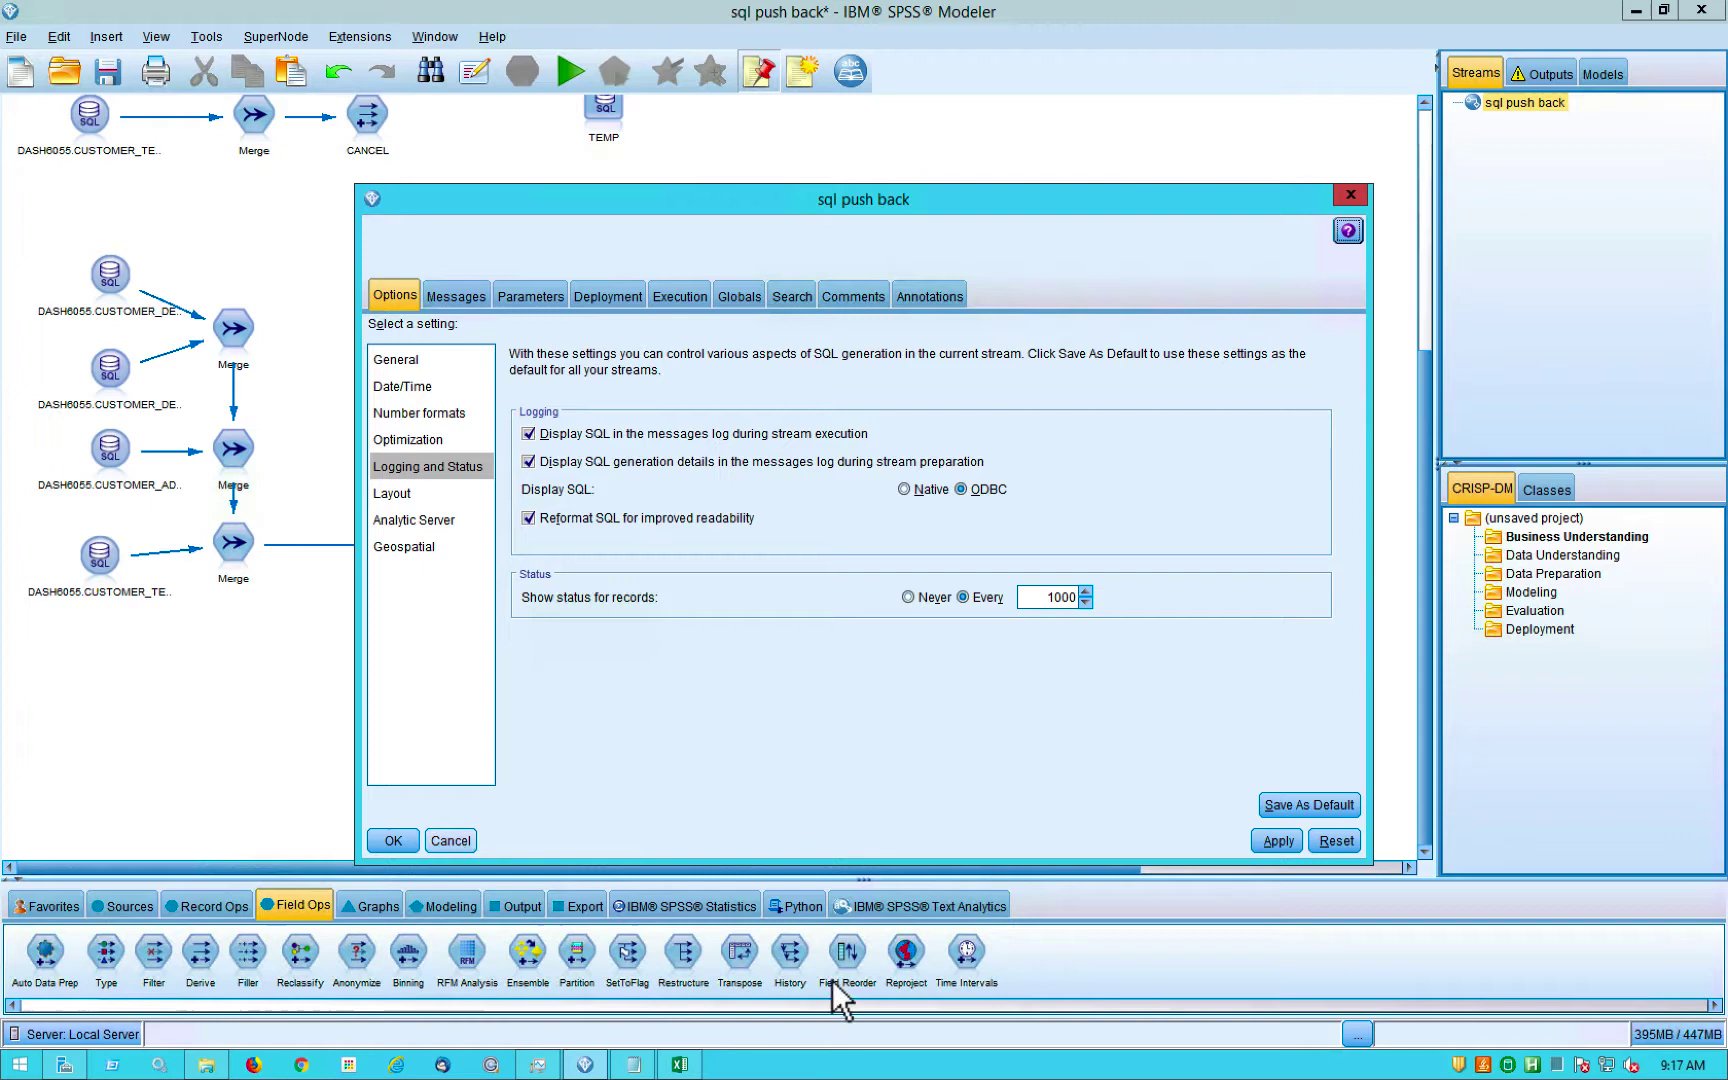
key("Escape")
left_click(1358, 1038)
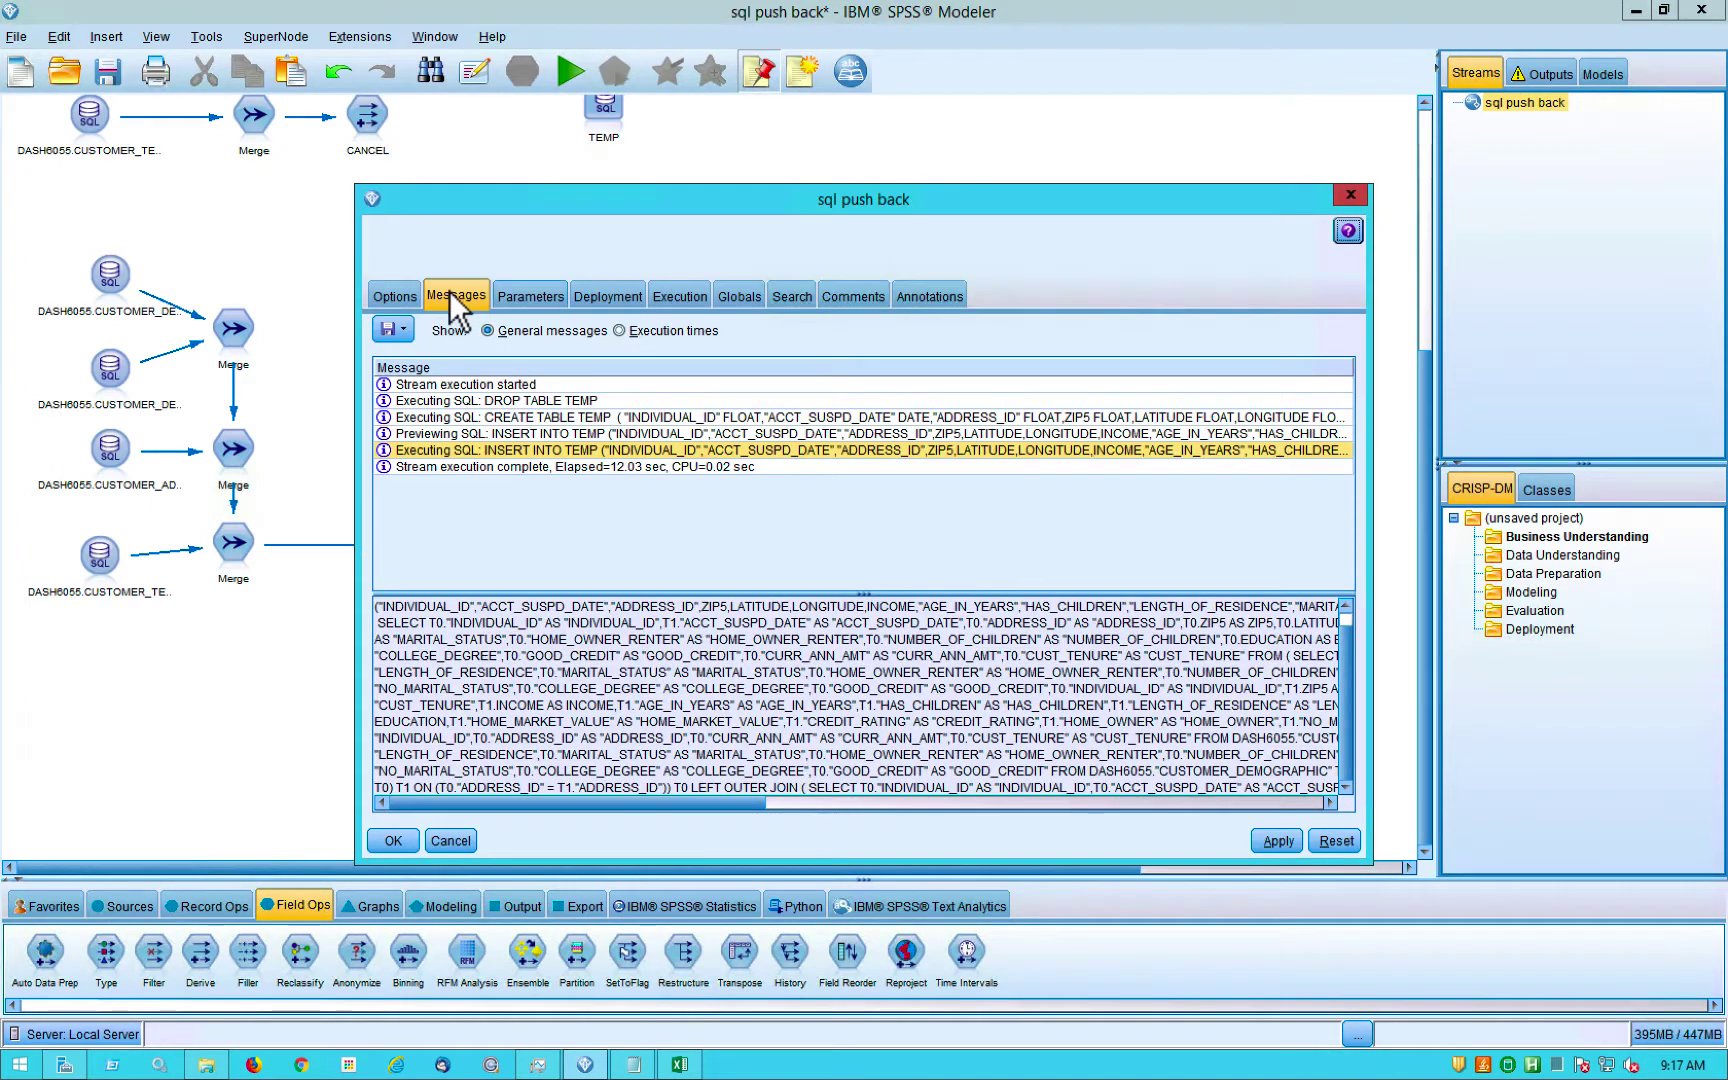
left_click(398, 295)
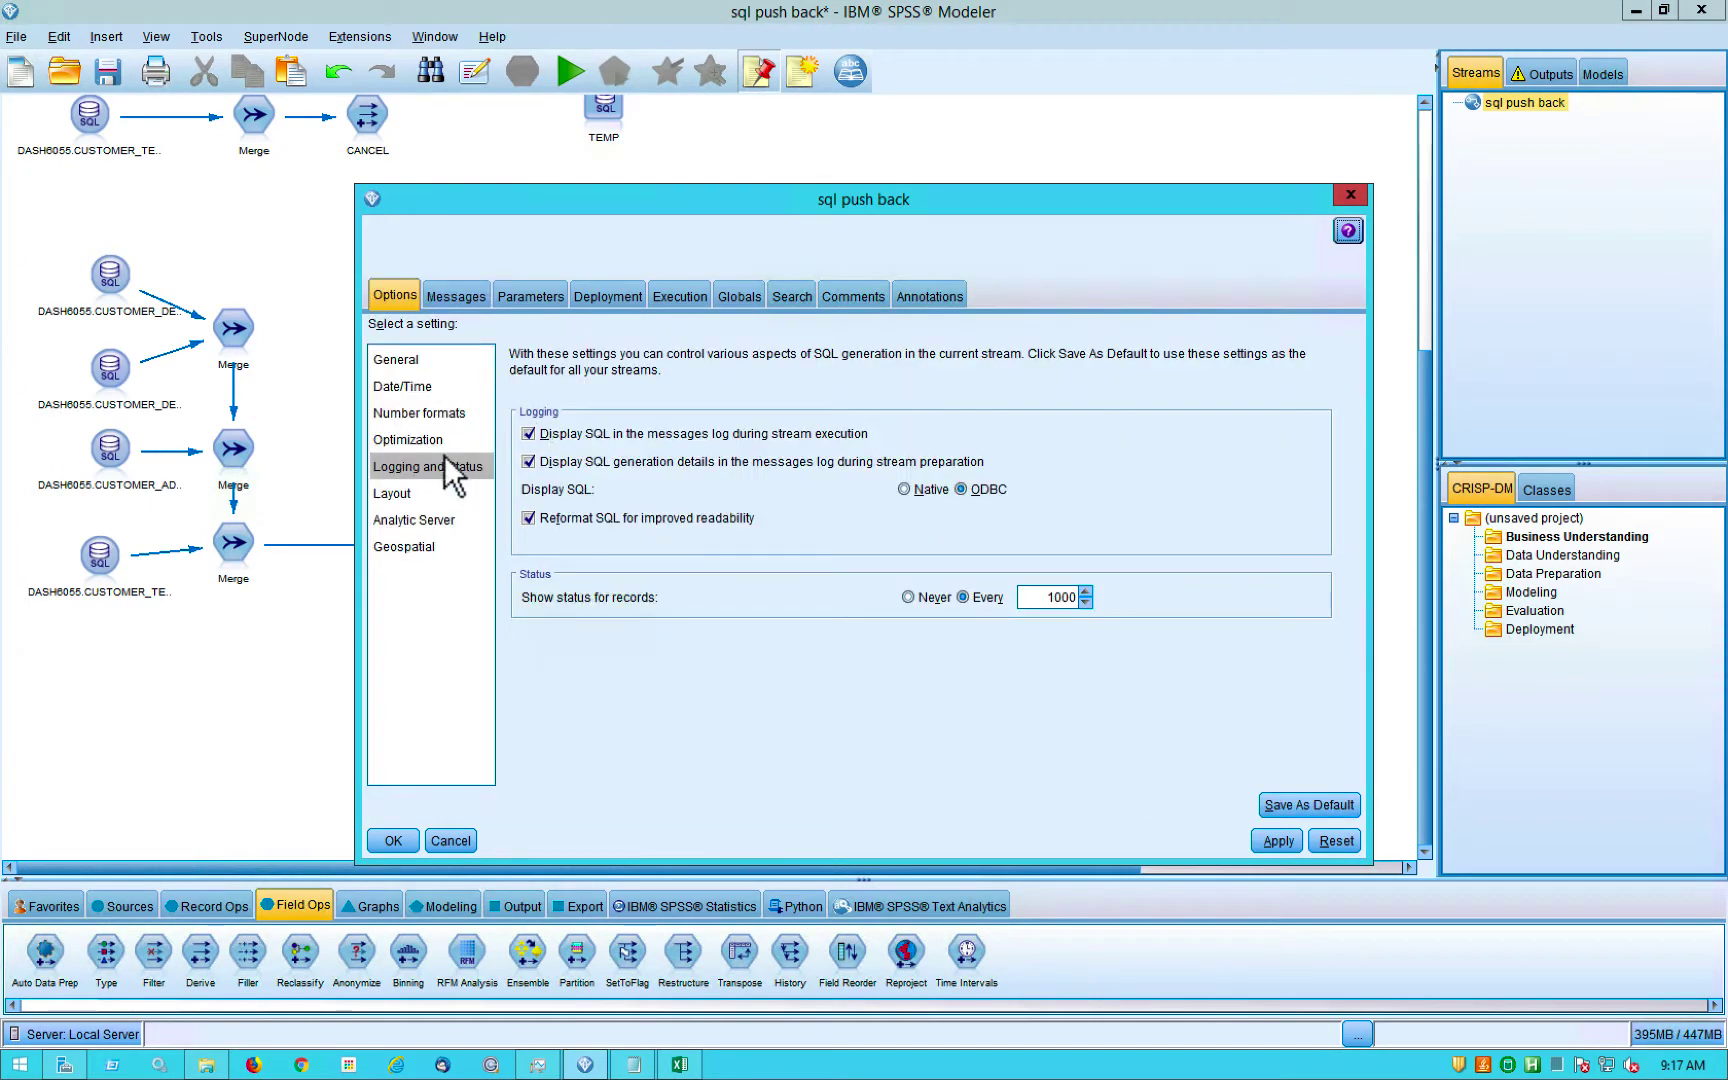
left_click(529, 432)
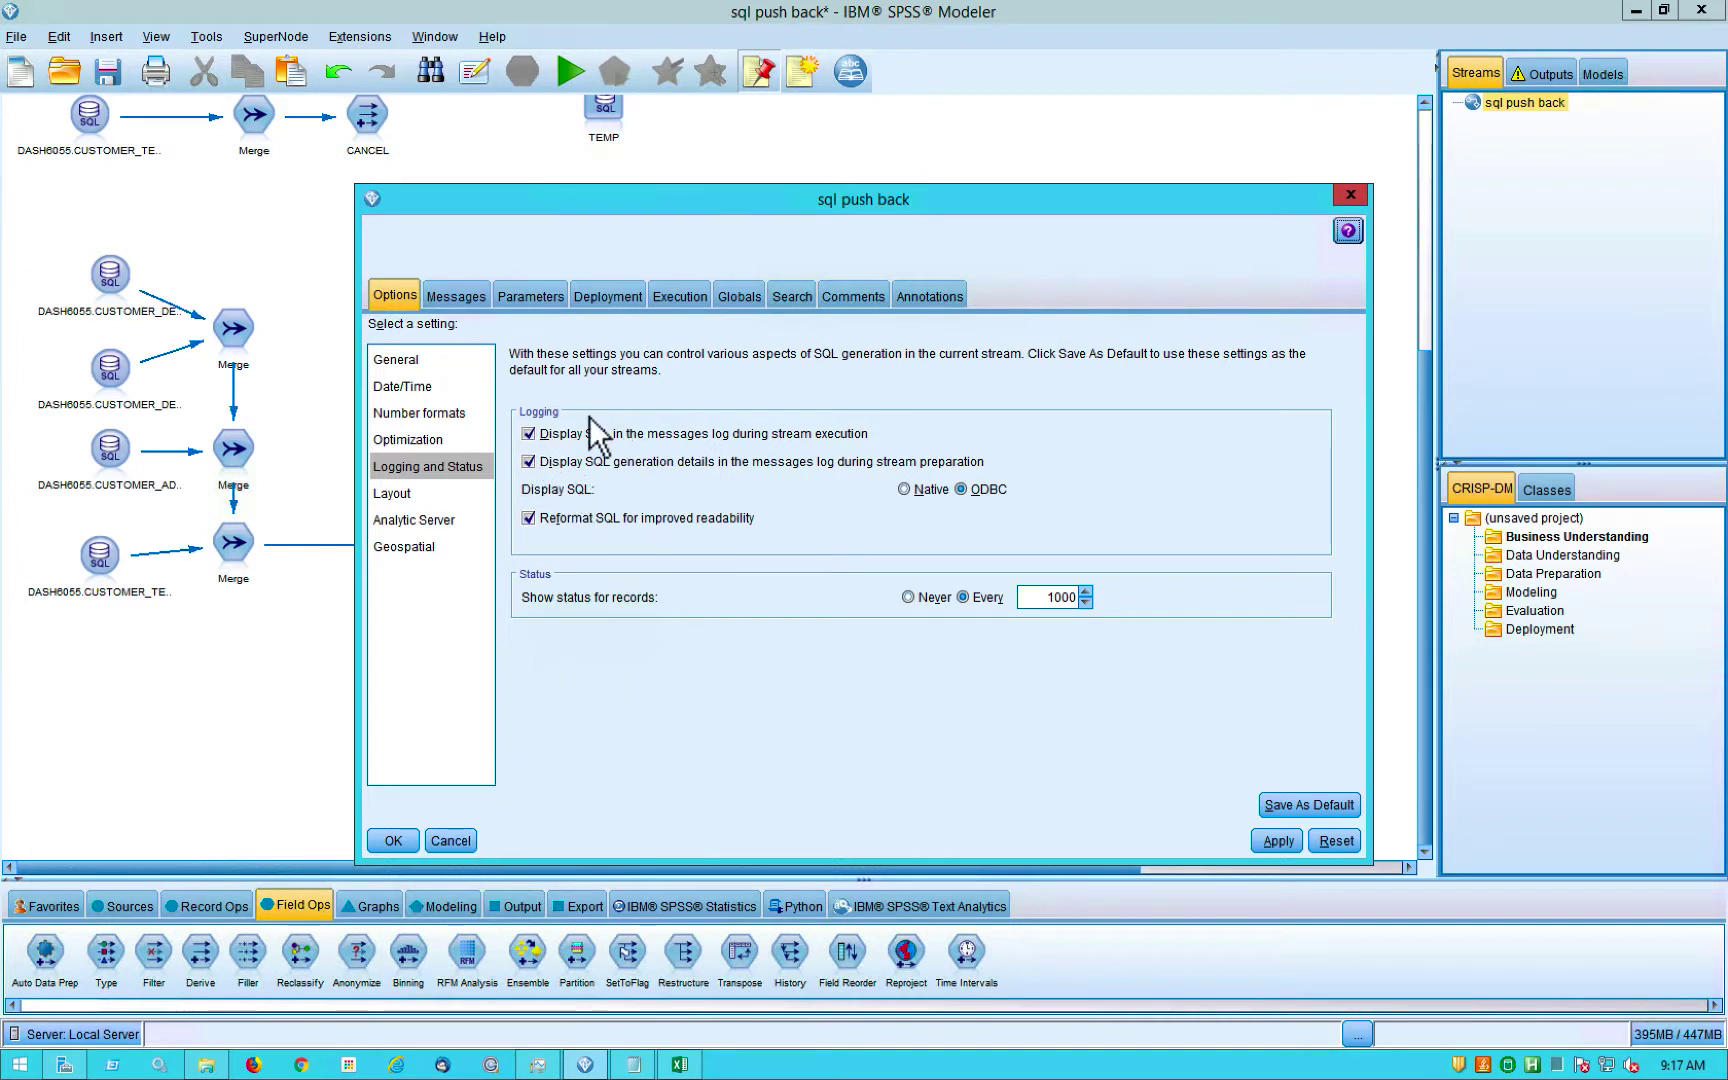
left_click(452, 841)
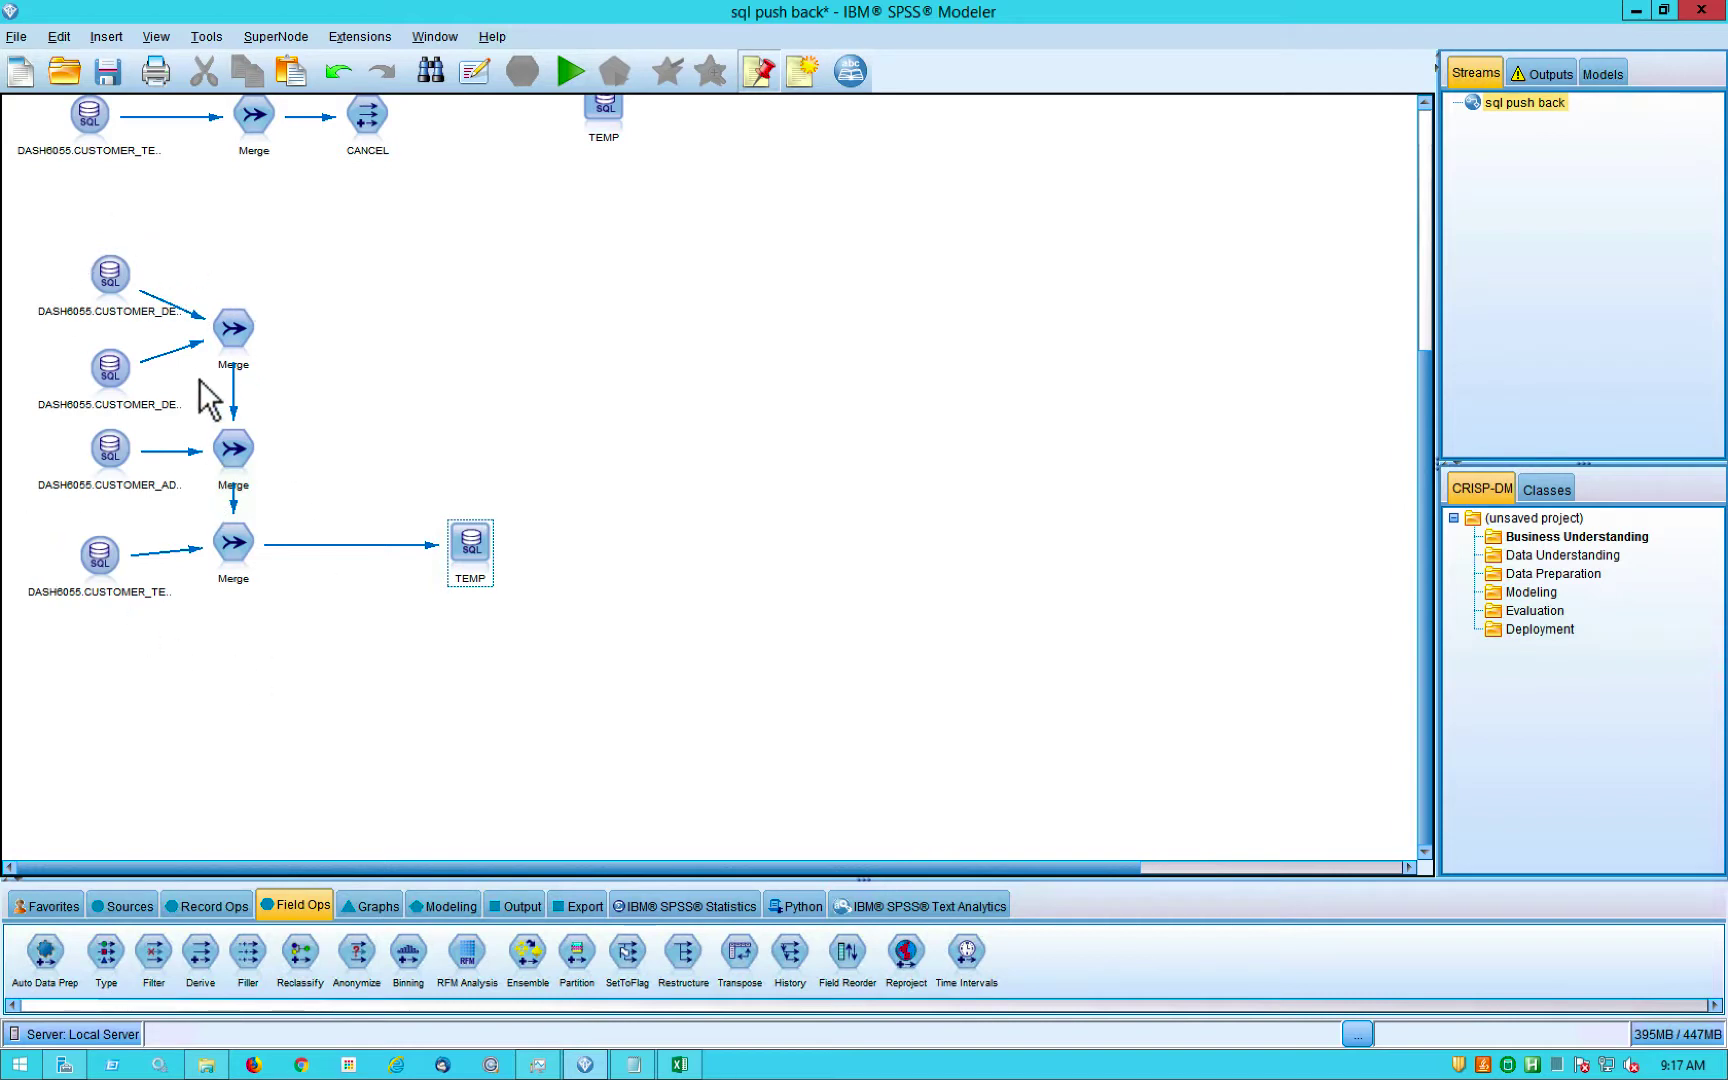
Re-run the stream into TEMP, confirming that the existing TEMP table is overwritten
right_click(474, 543)
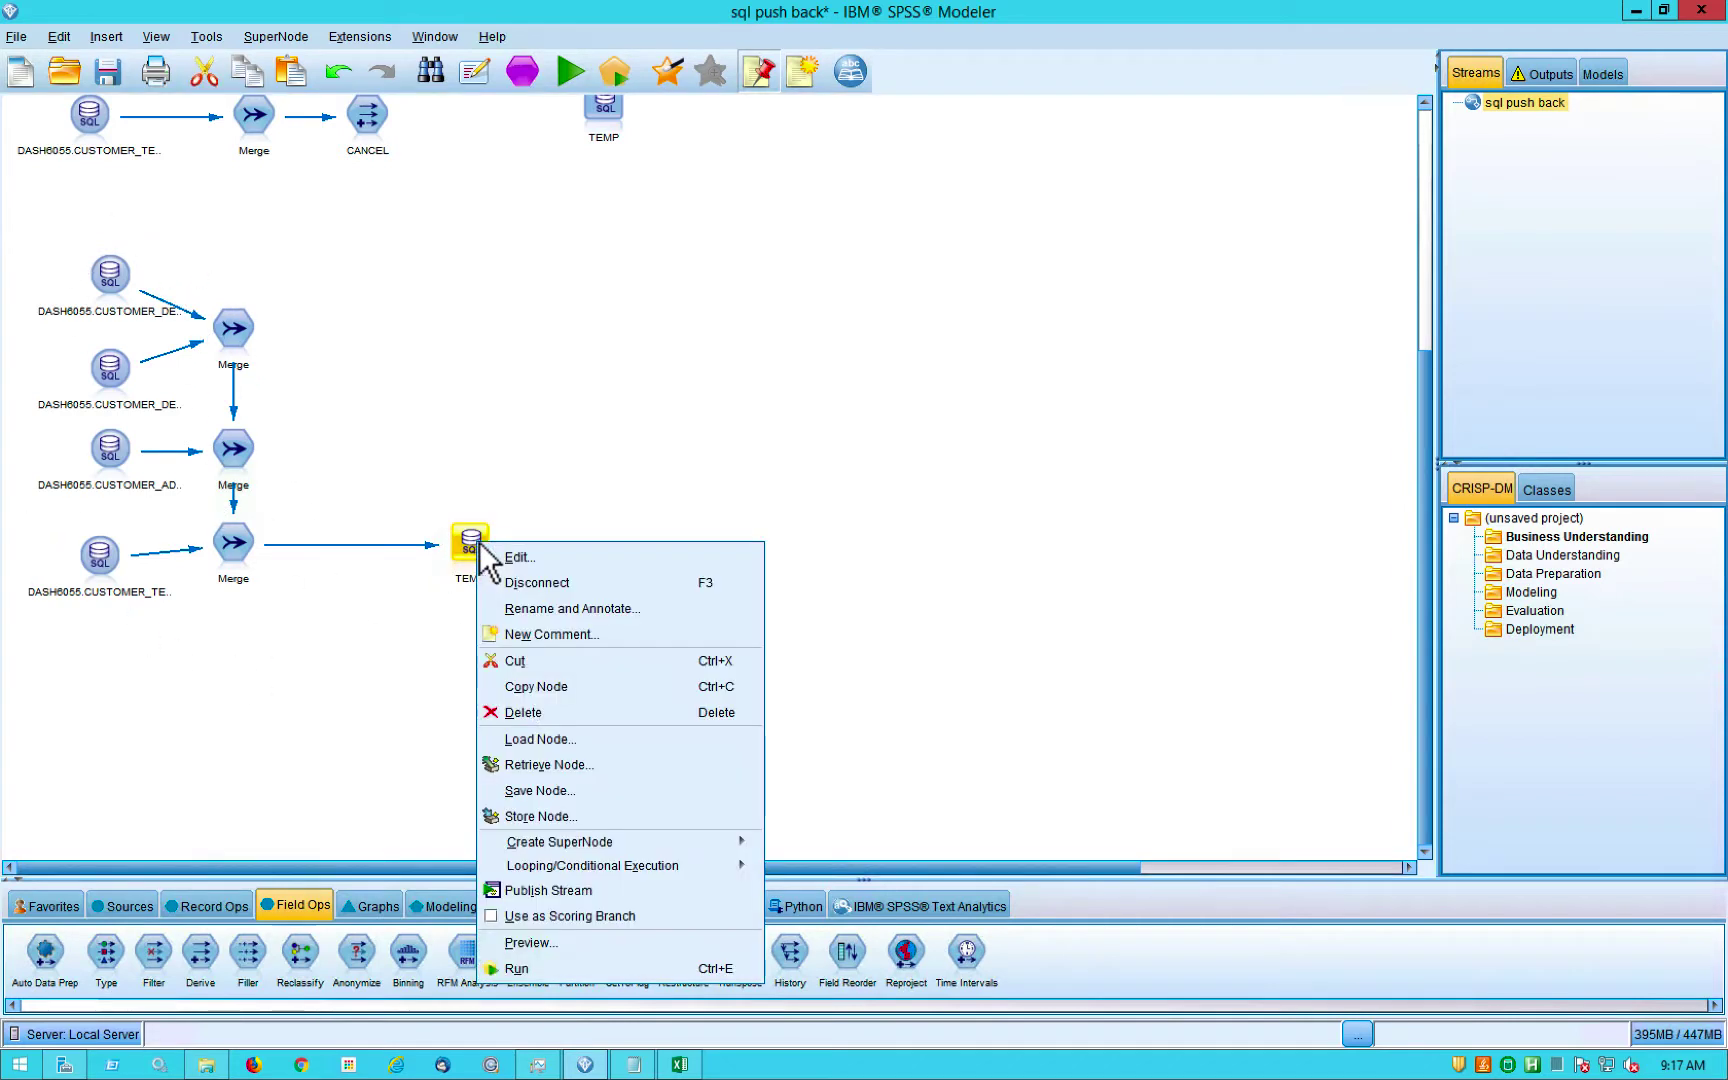
left_click(566, 968)
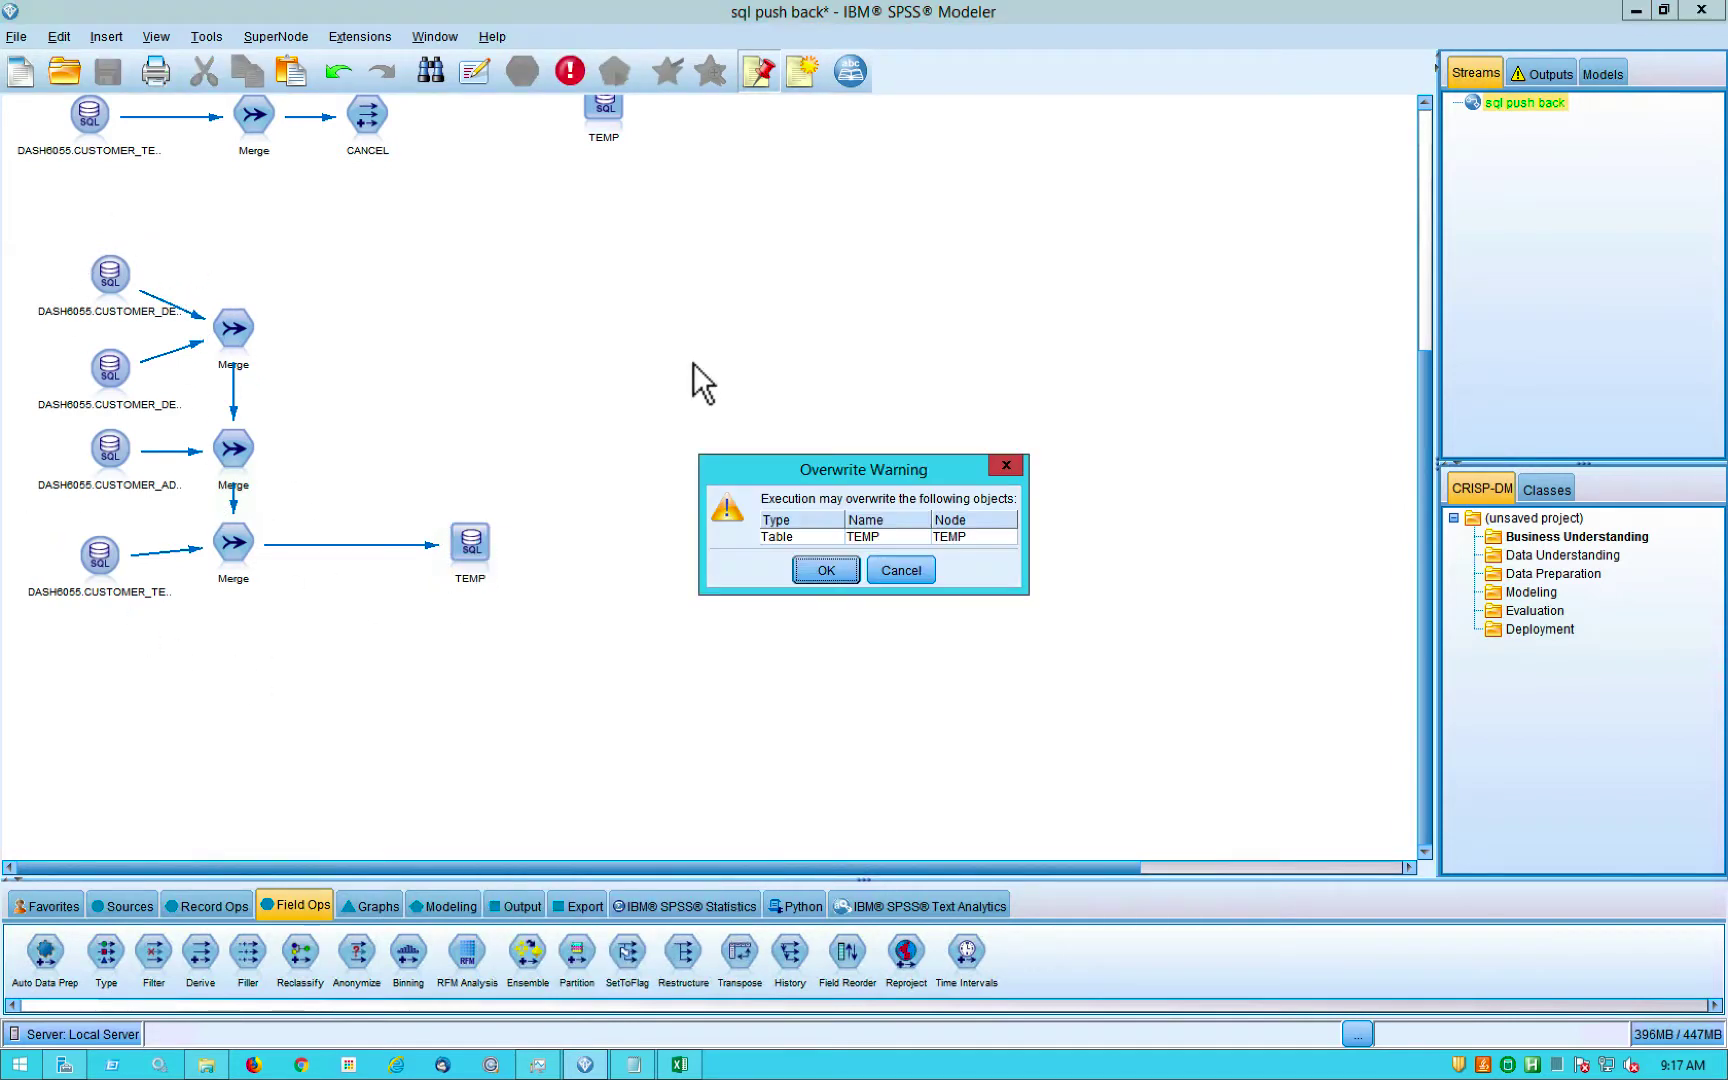
left_click(826, 571)
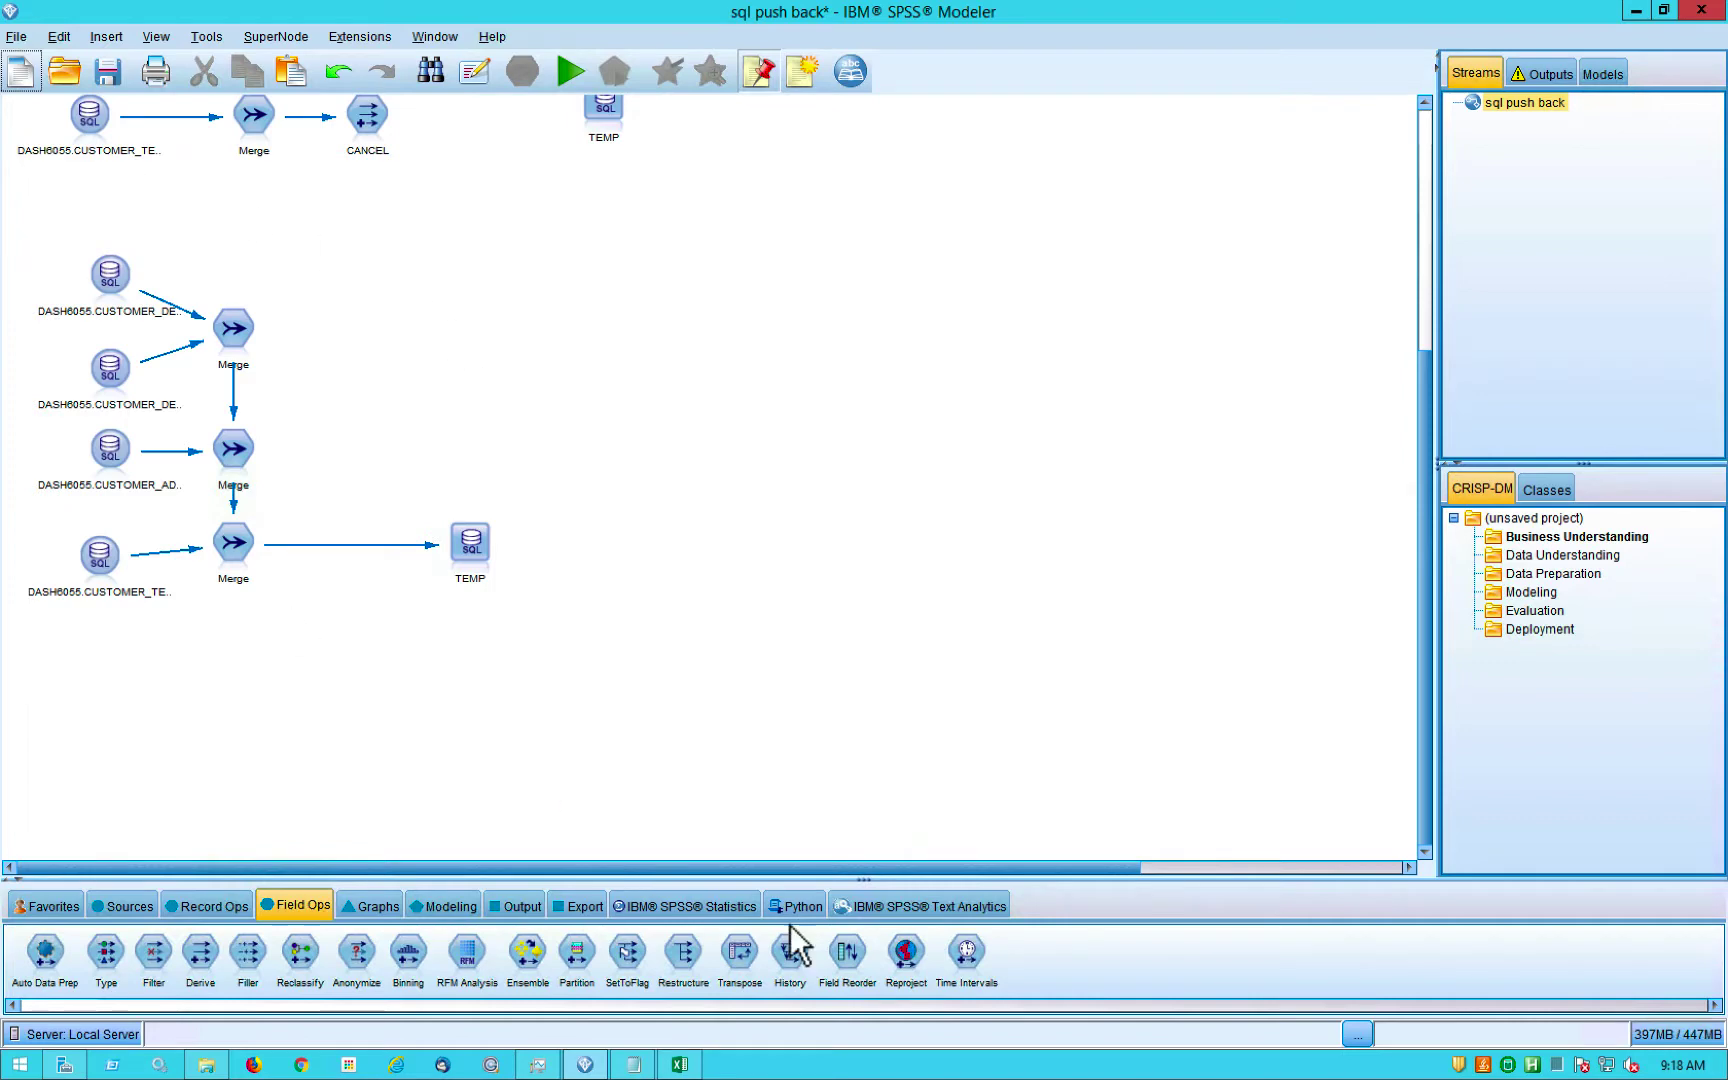
Open the execution messages and show the 'Executing SQL: INSERT INTO TEMP' message detail
left_click(1358, 1036)
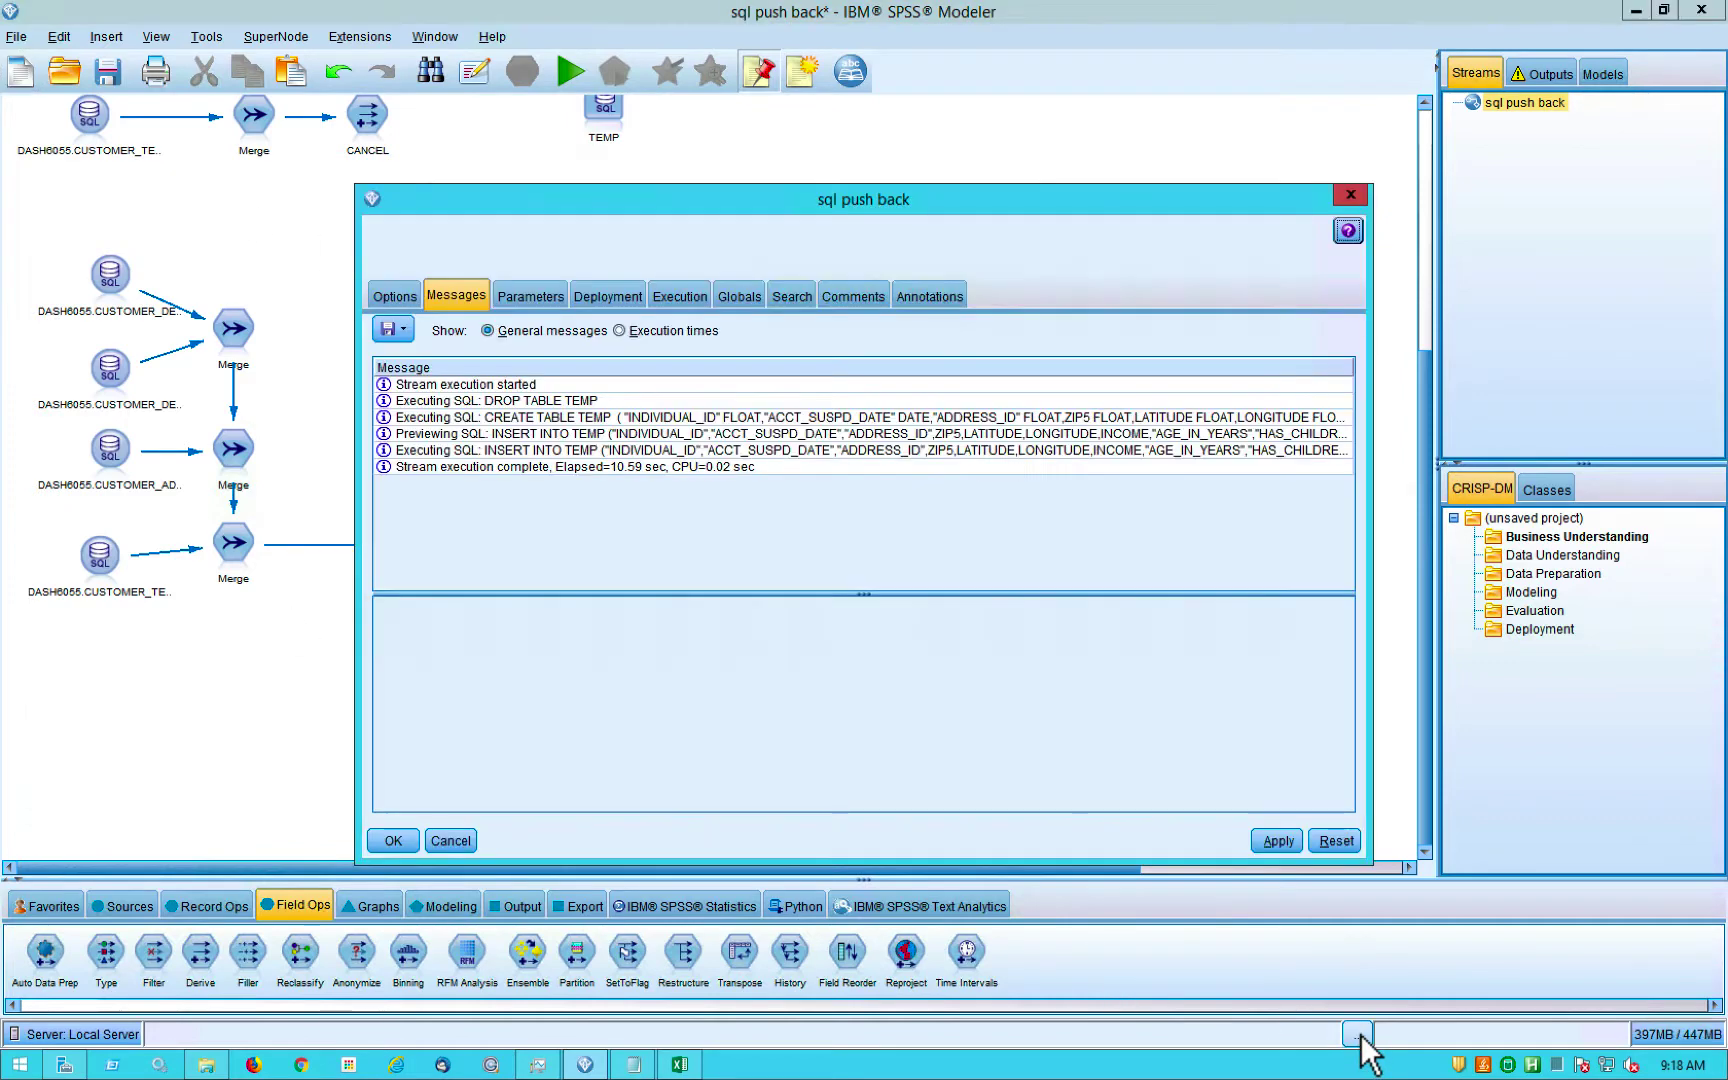
left_click(463, 451)
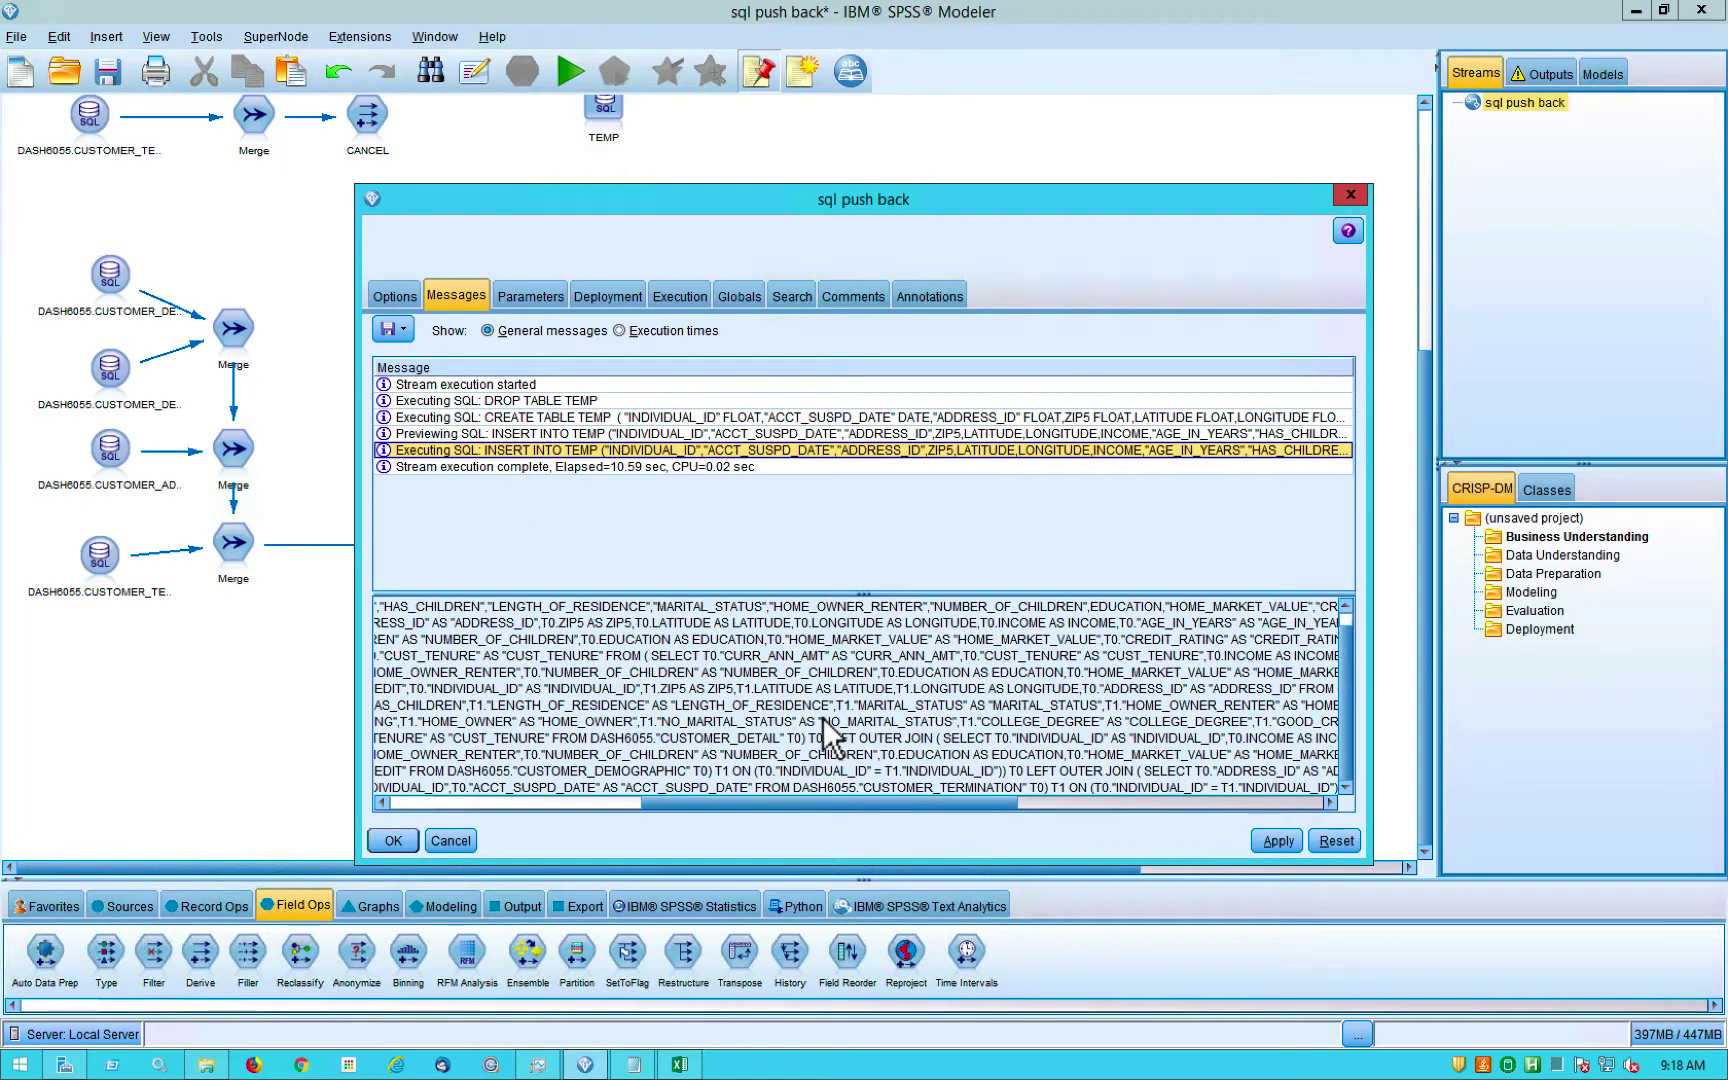
scroll(828, 735, "up", 1)
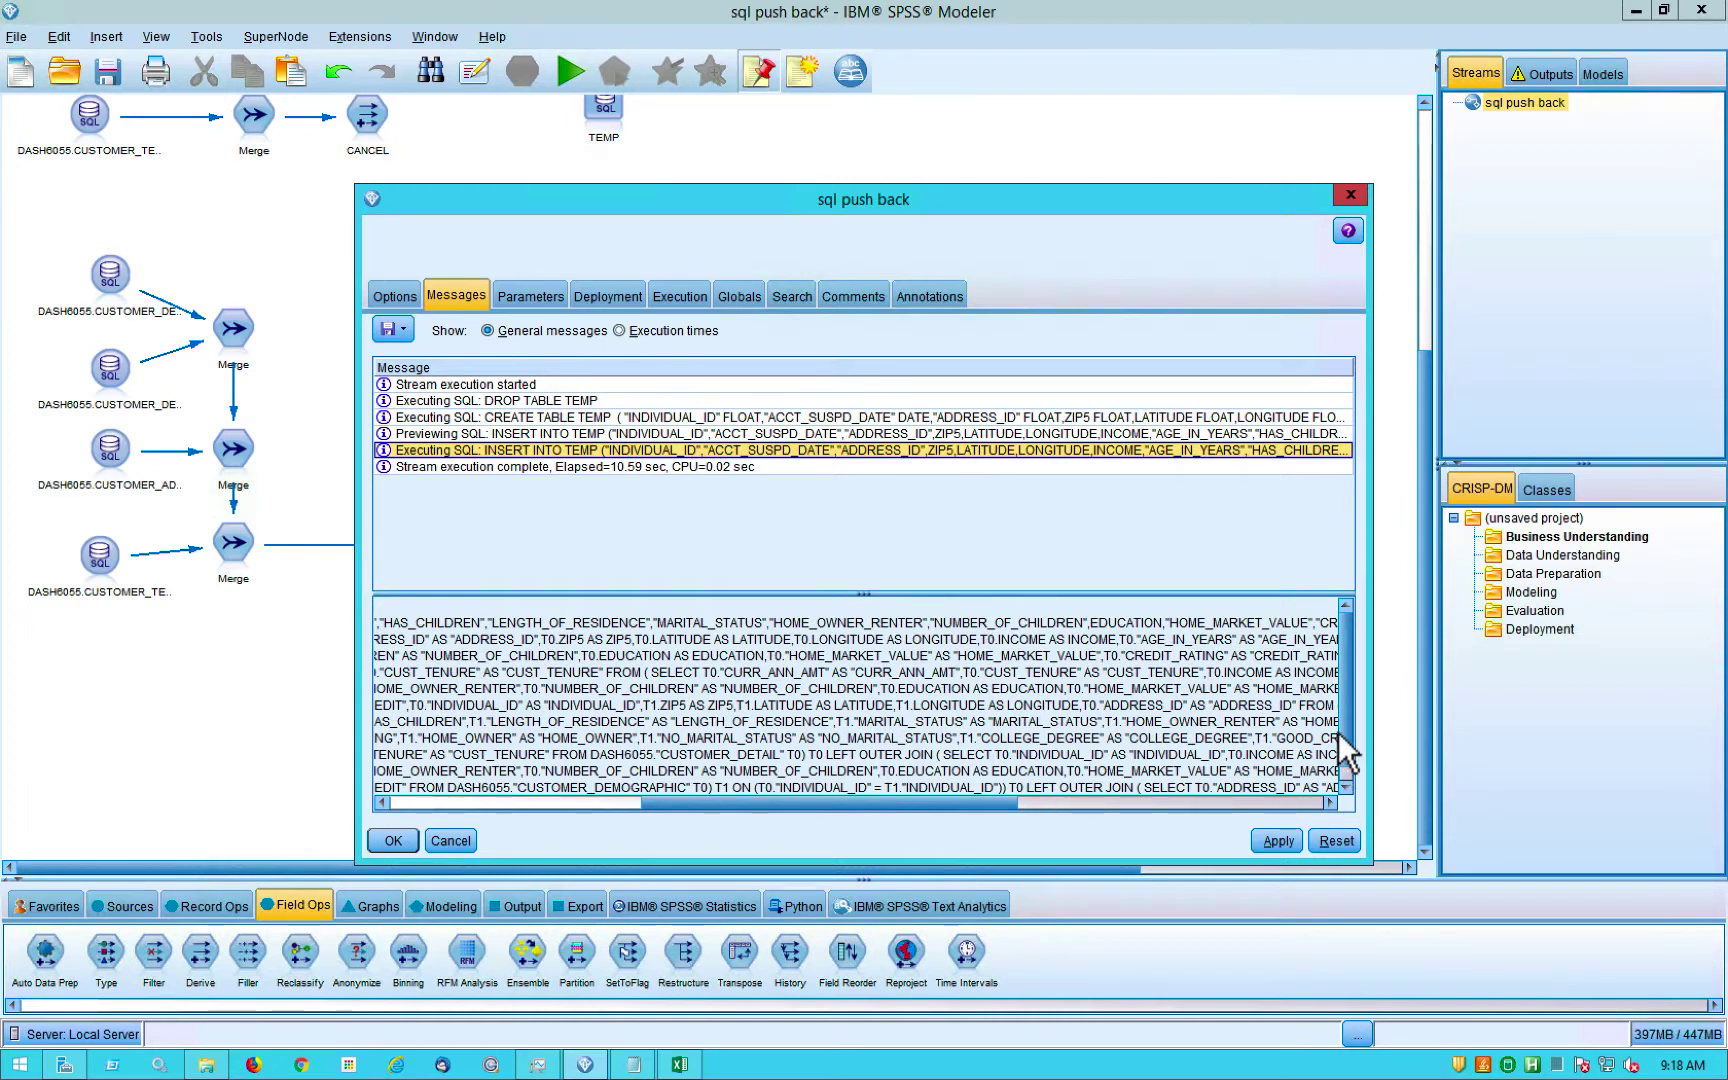
Select the full INSERT INTO TEMP SQL text in the detail pane for copying
left_click(1346, 788)
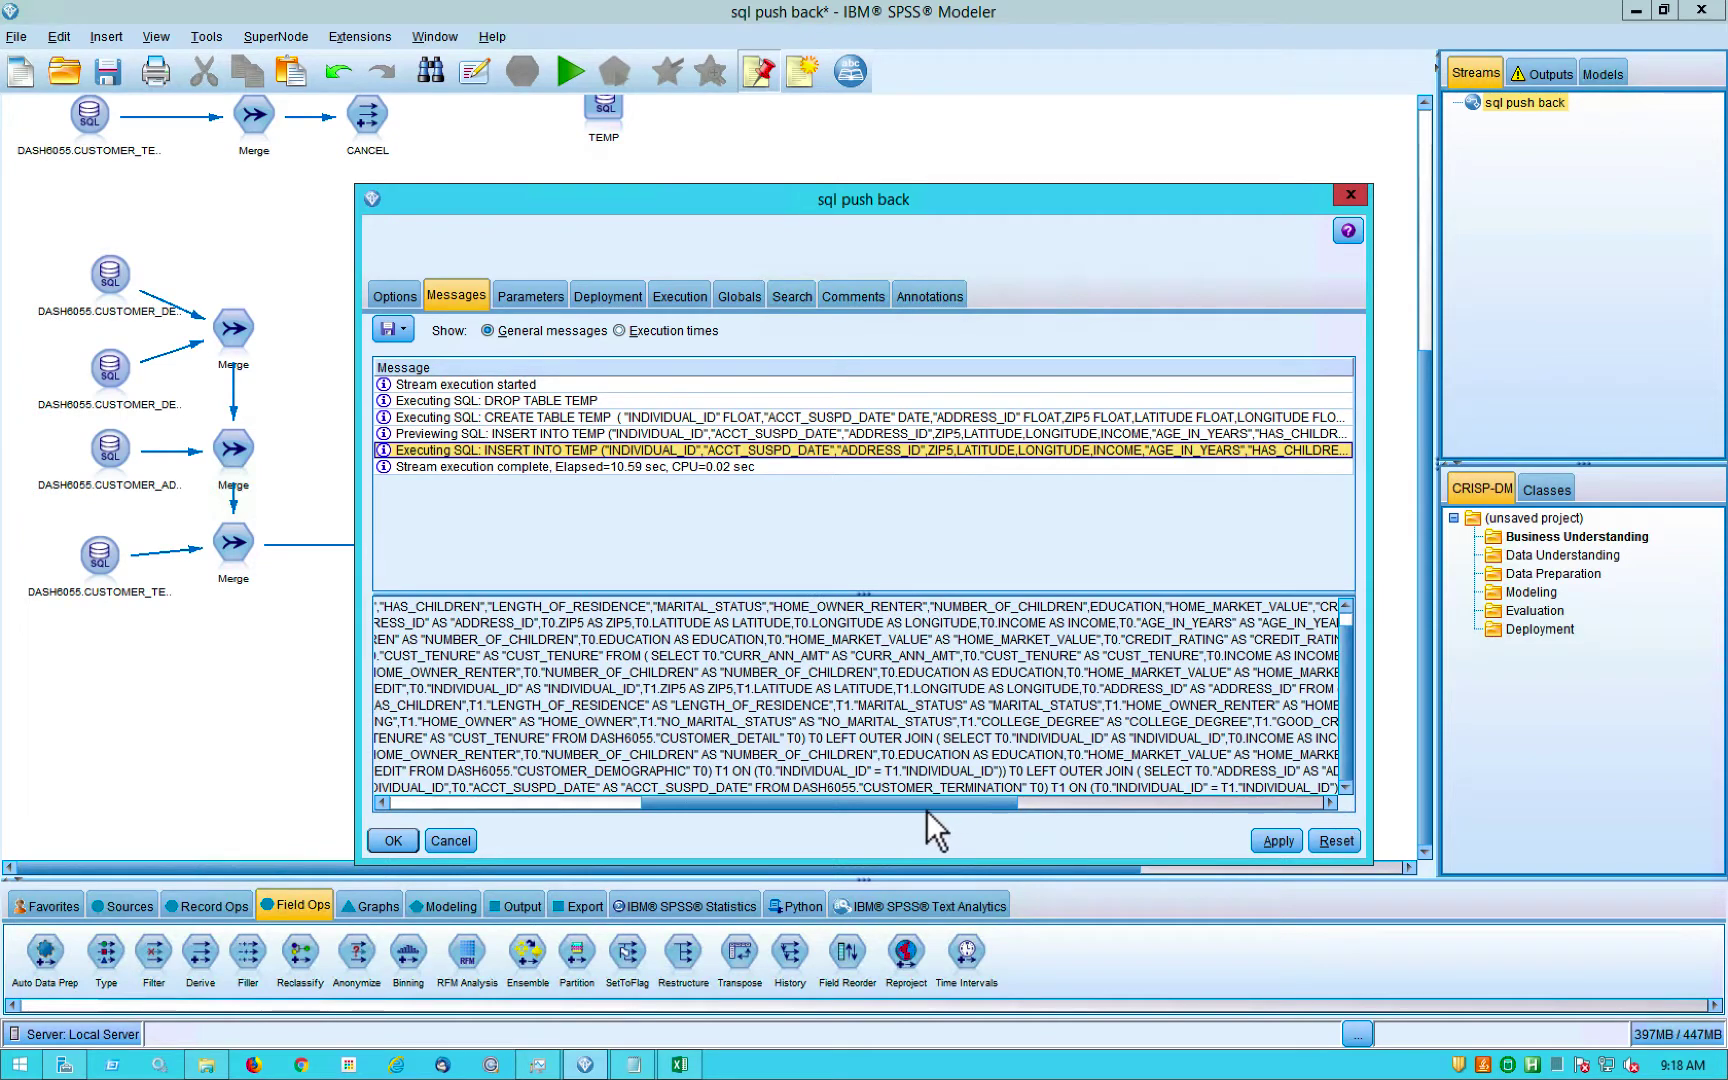
left_click_drag(926, 810, 548, 803)
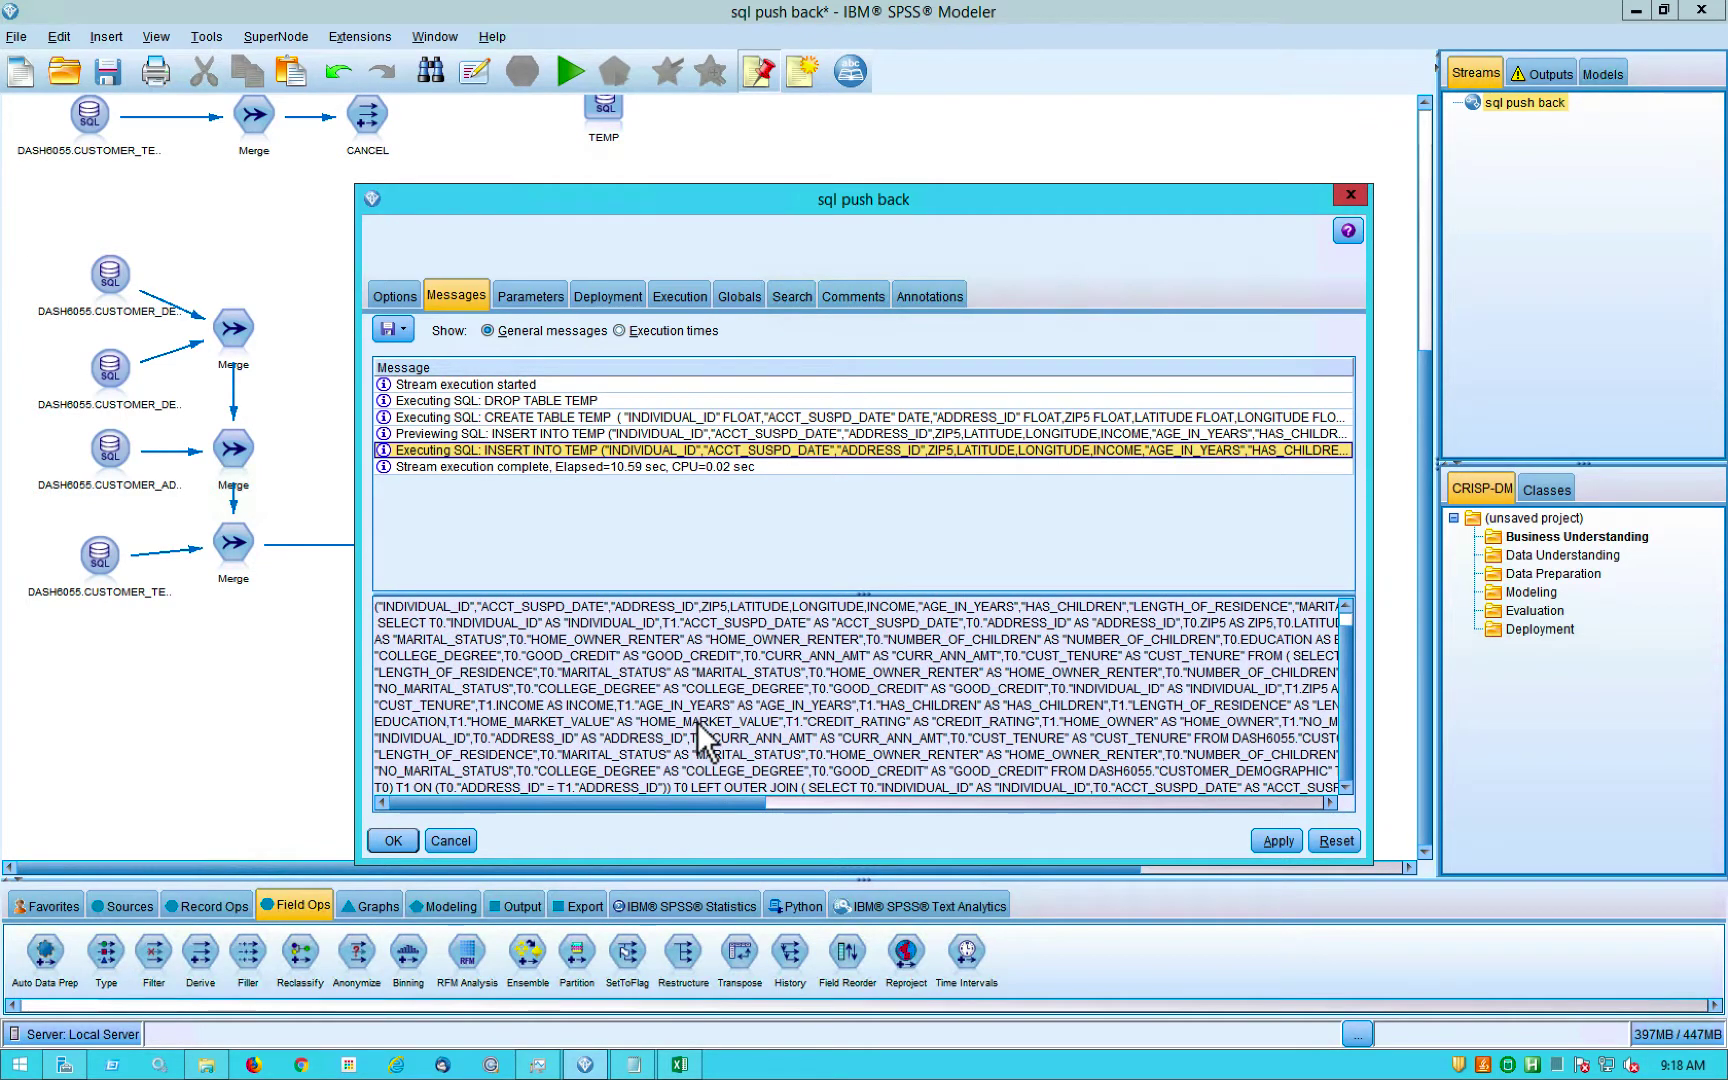
scroll(709, 740, "up", 1)
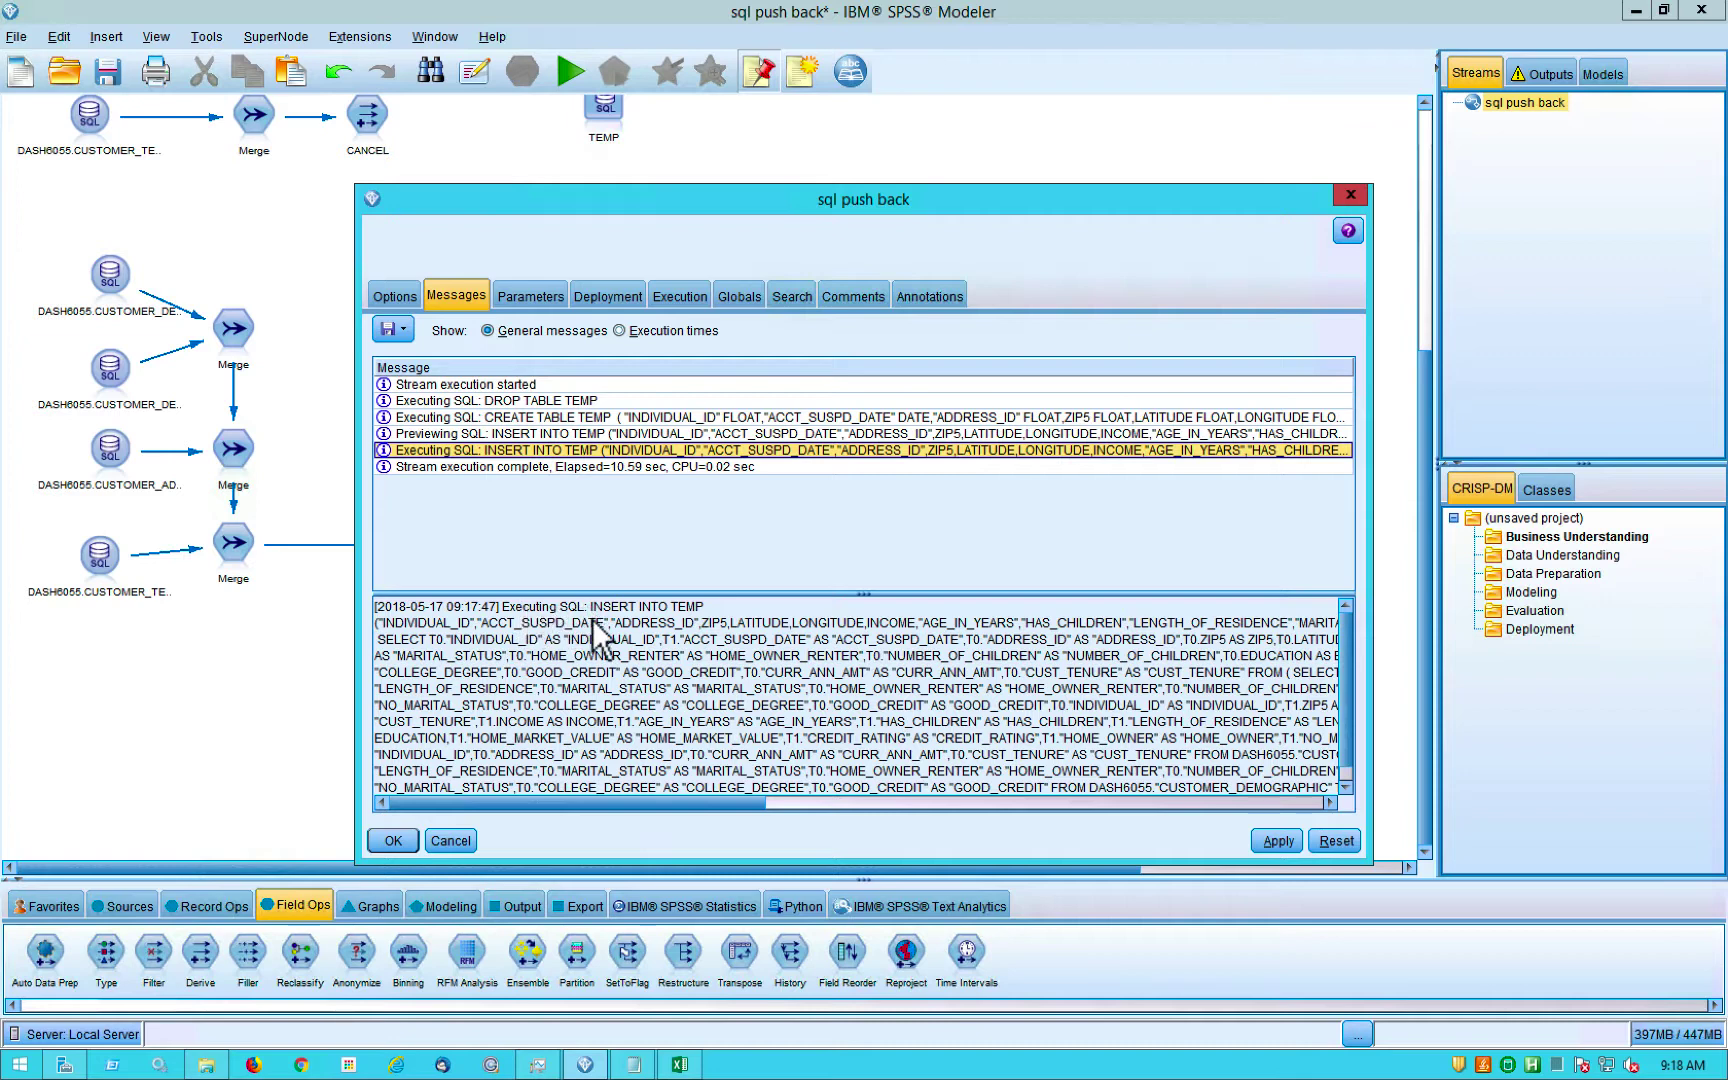
left_click_drag(590, 606, 1205, 978)
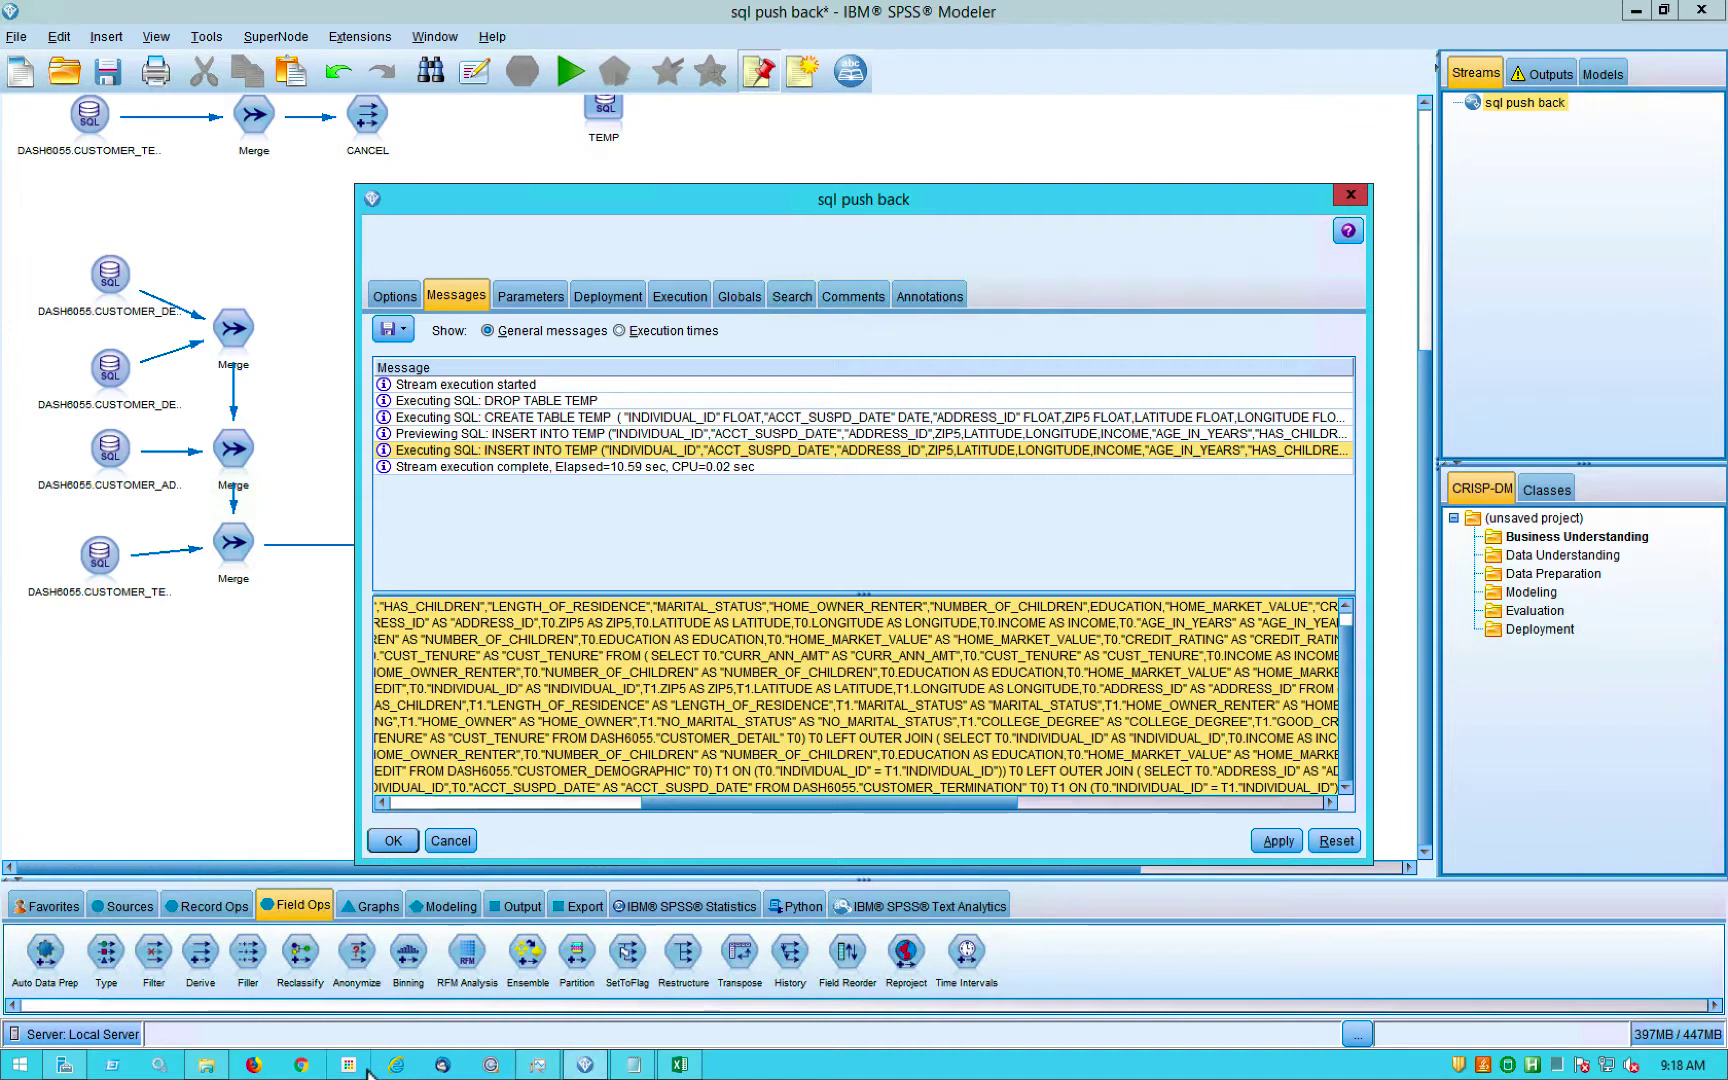
Paste the copied INSERT INTO TEMP SQL into the empty Notepad document and maximize it
left_click(633, 1064)
right_click(176, 245)
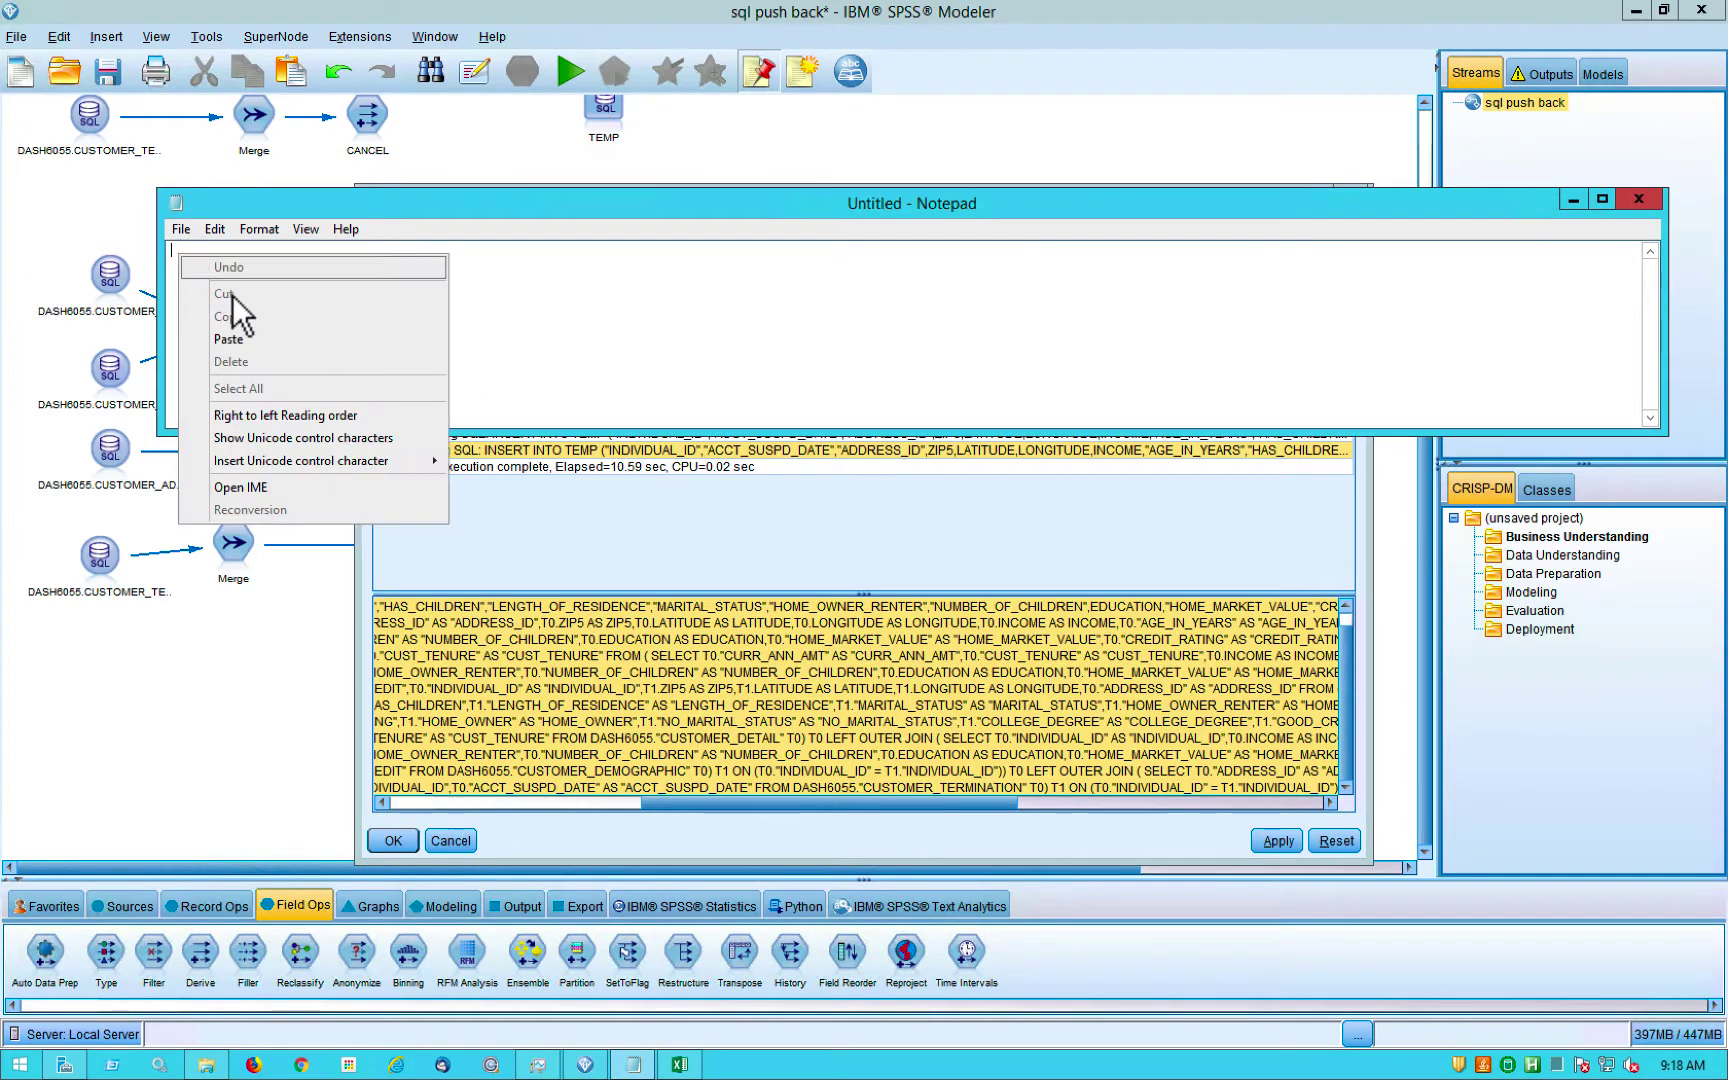
left_click(249, 338)
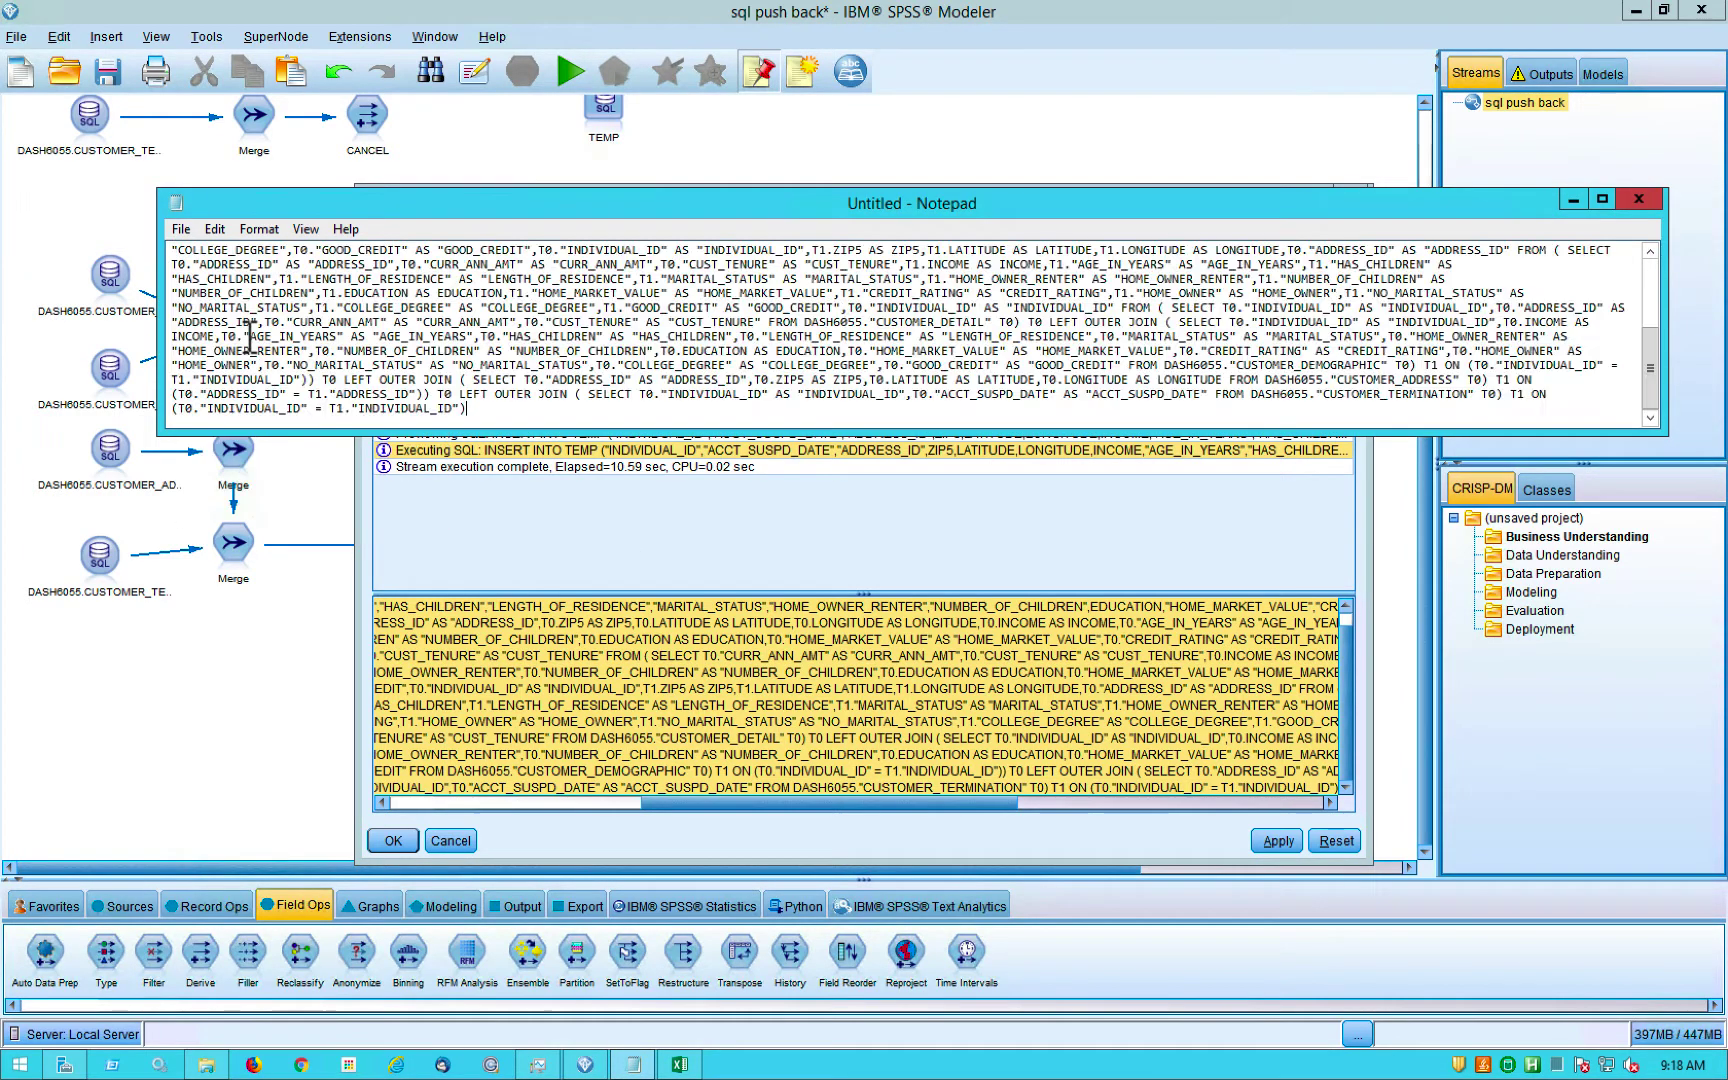
left_click(1602, 199)
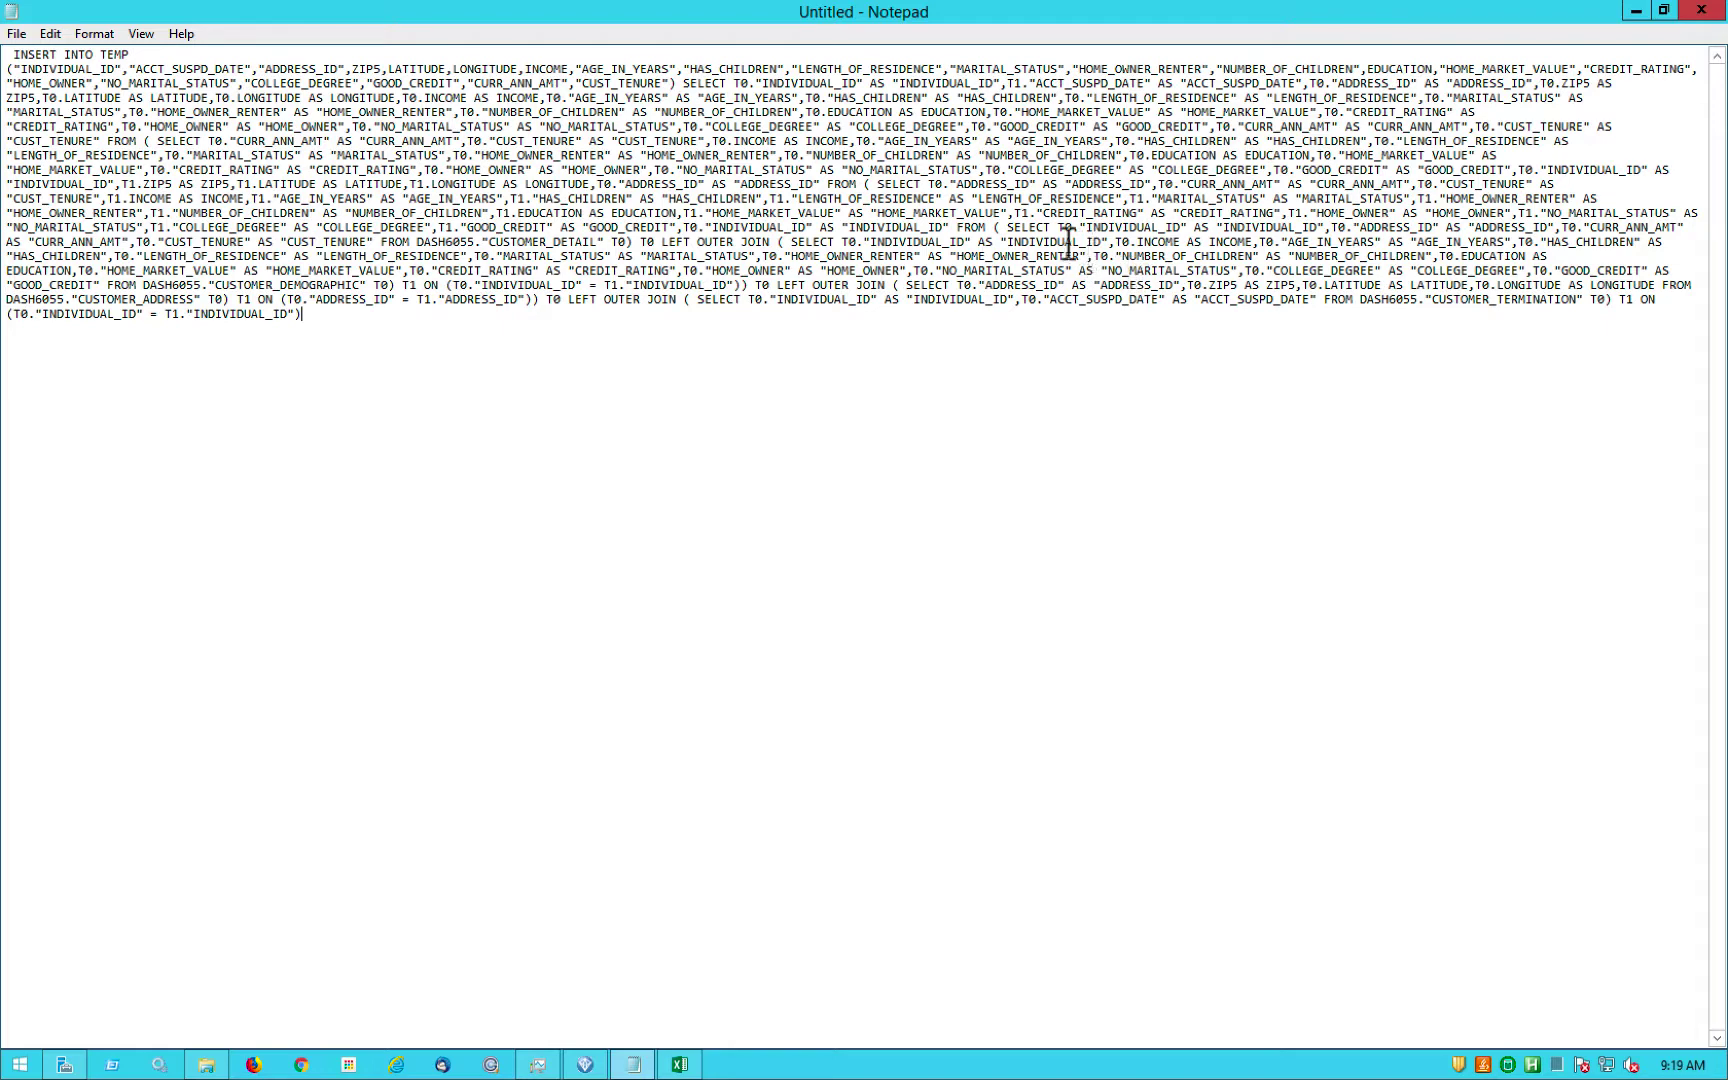
Insert line breaks before both 'FROM ( SELECT' subqueries so each starts its own line
left_click(994, 228)
left_click(958, 228)
key("Return")
key("Return")
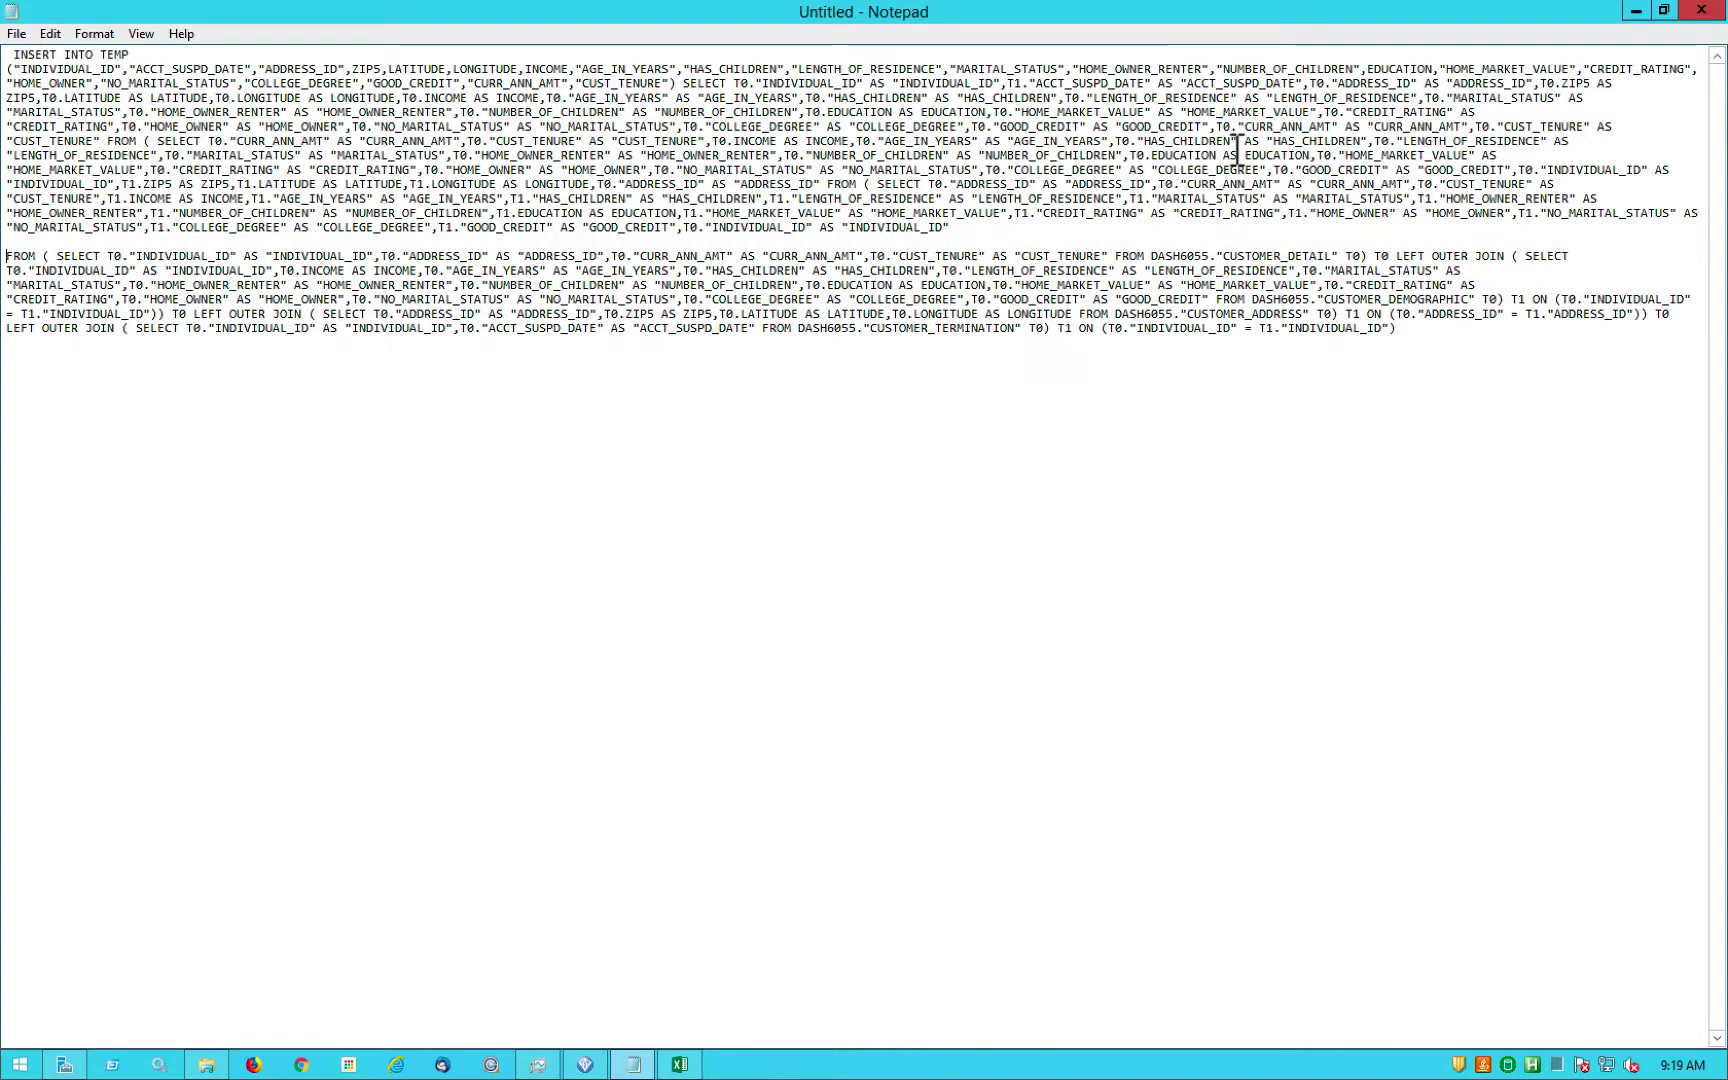
mouse_move(1126, 2)
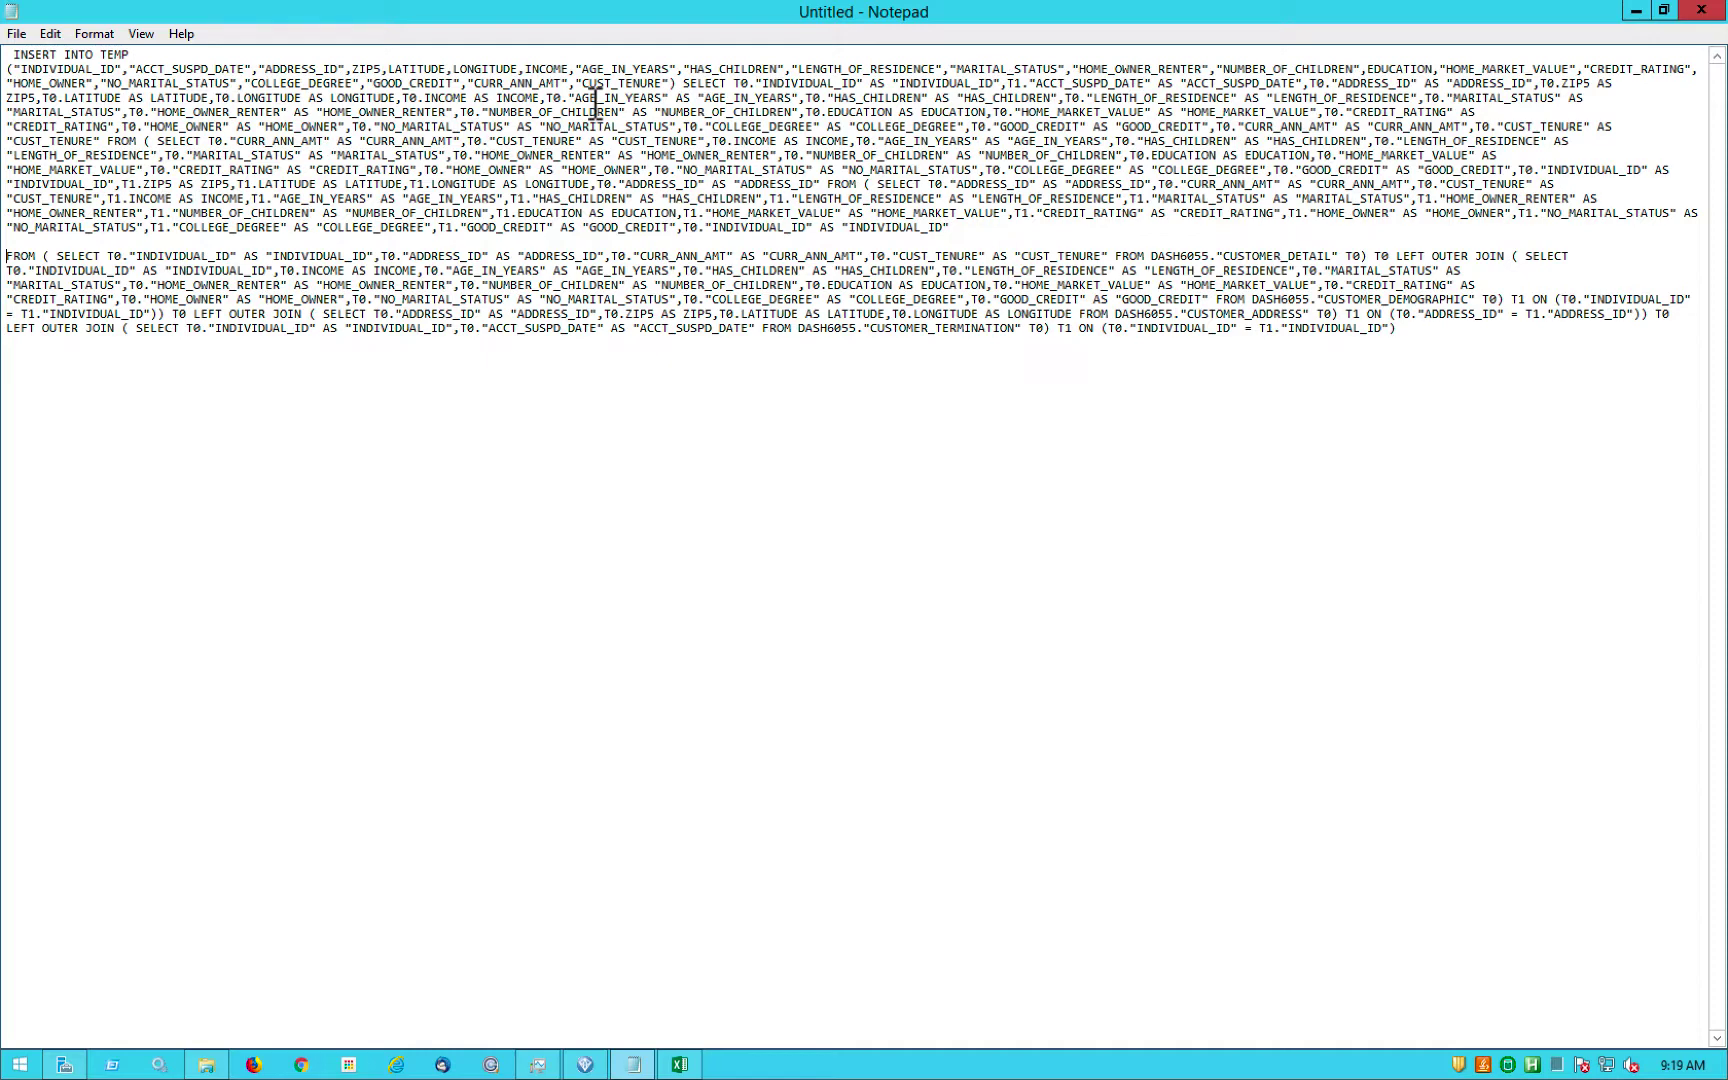
left_click(828, 184)
key("Return")
key("Return")
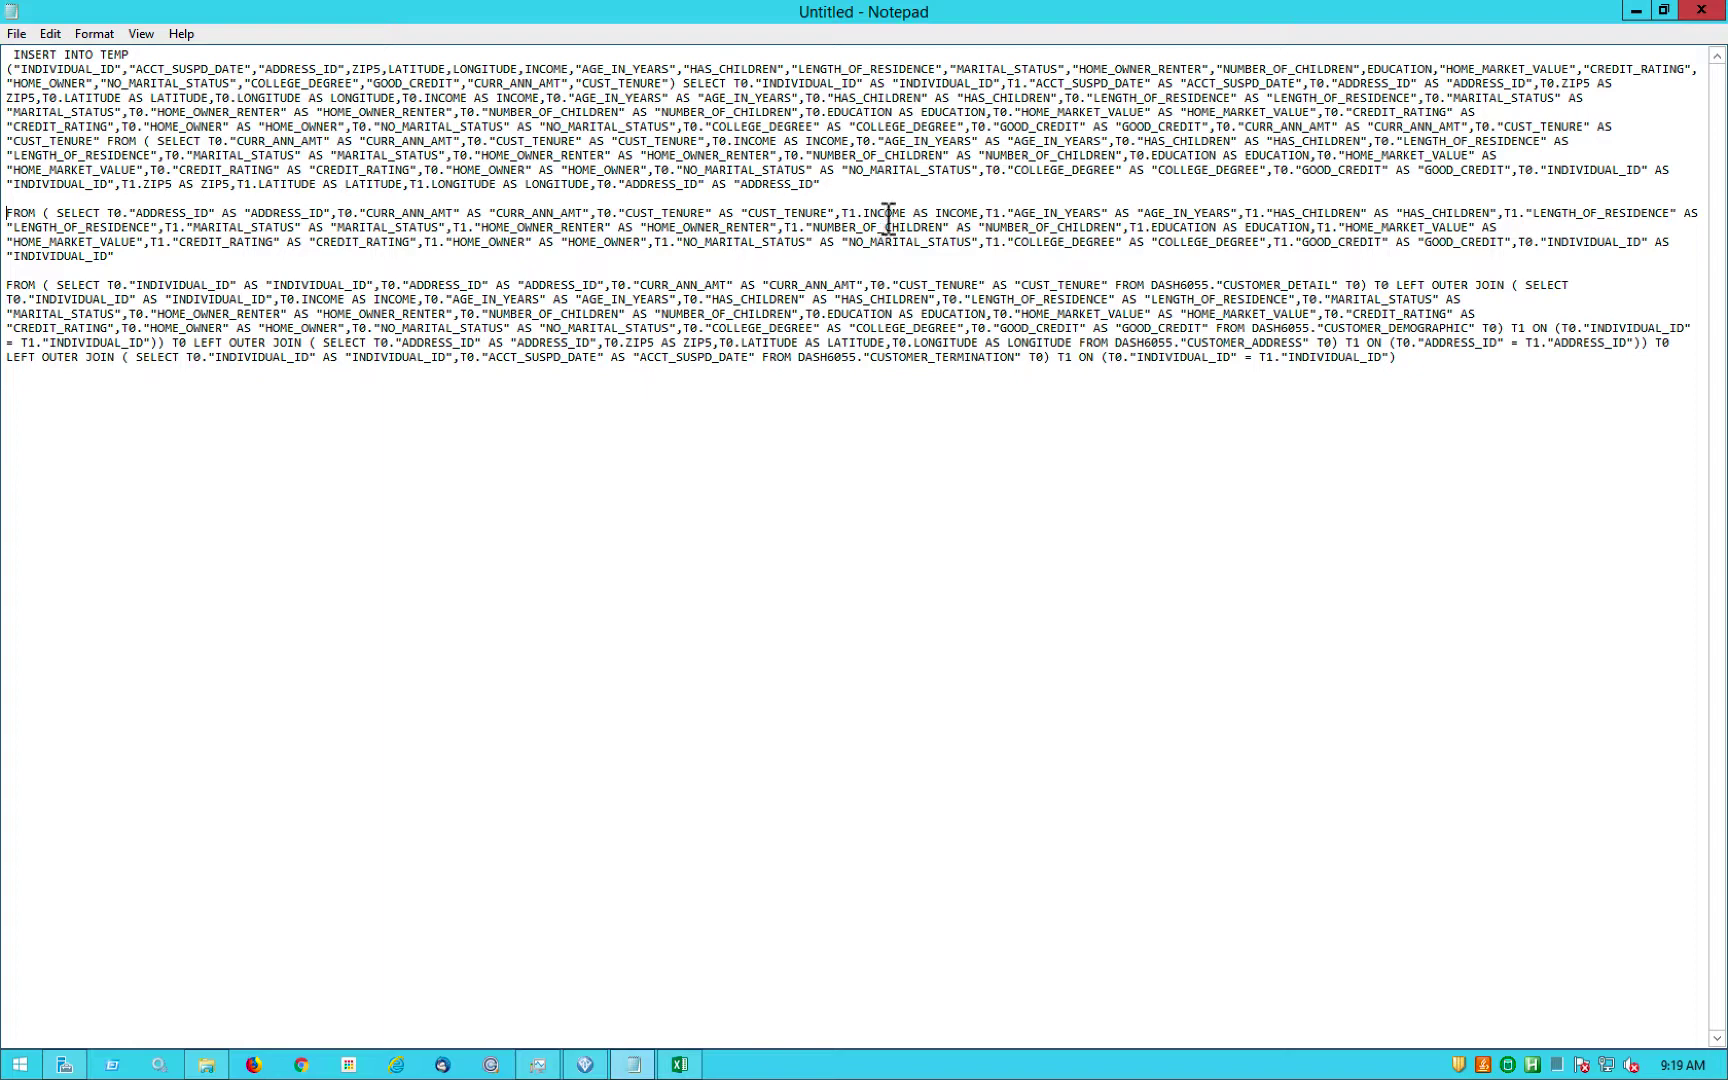
Return to SPSS Modeler and cancel the 'sql push back' dialog
left_click(585, 1064)
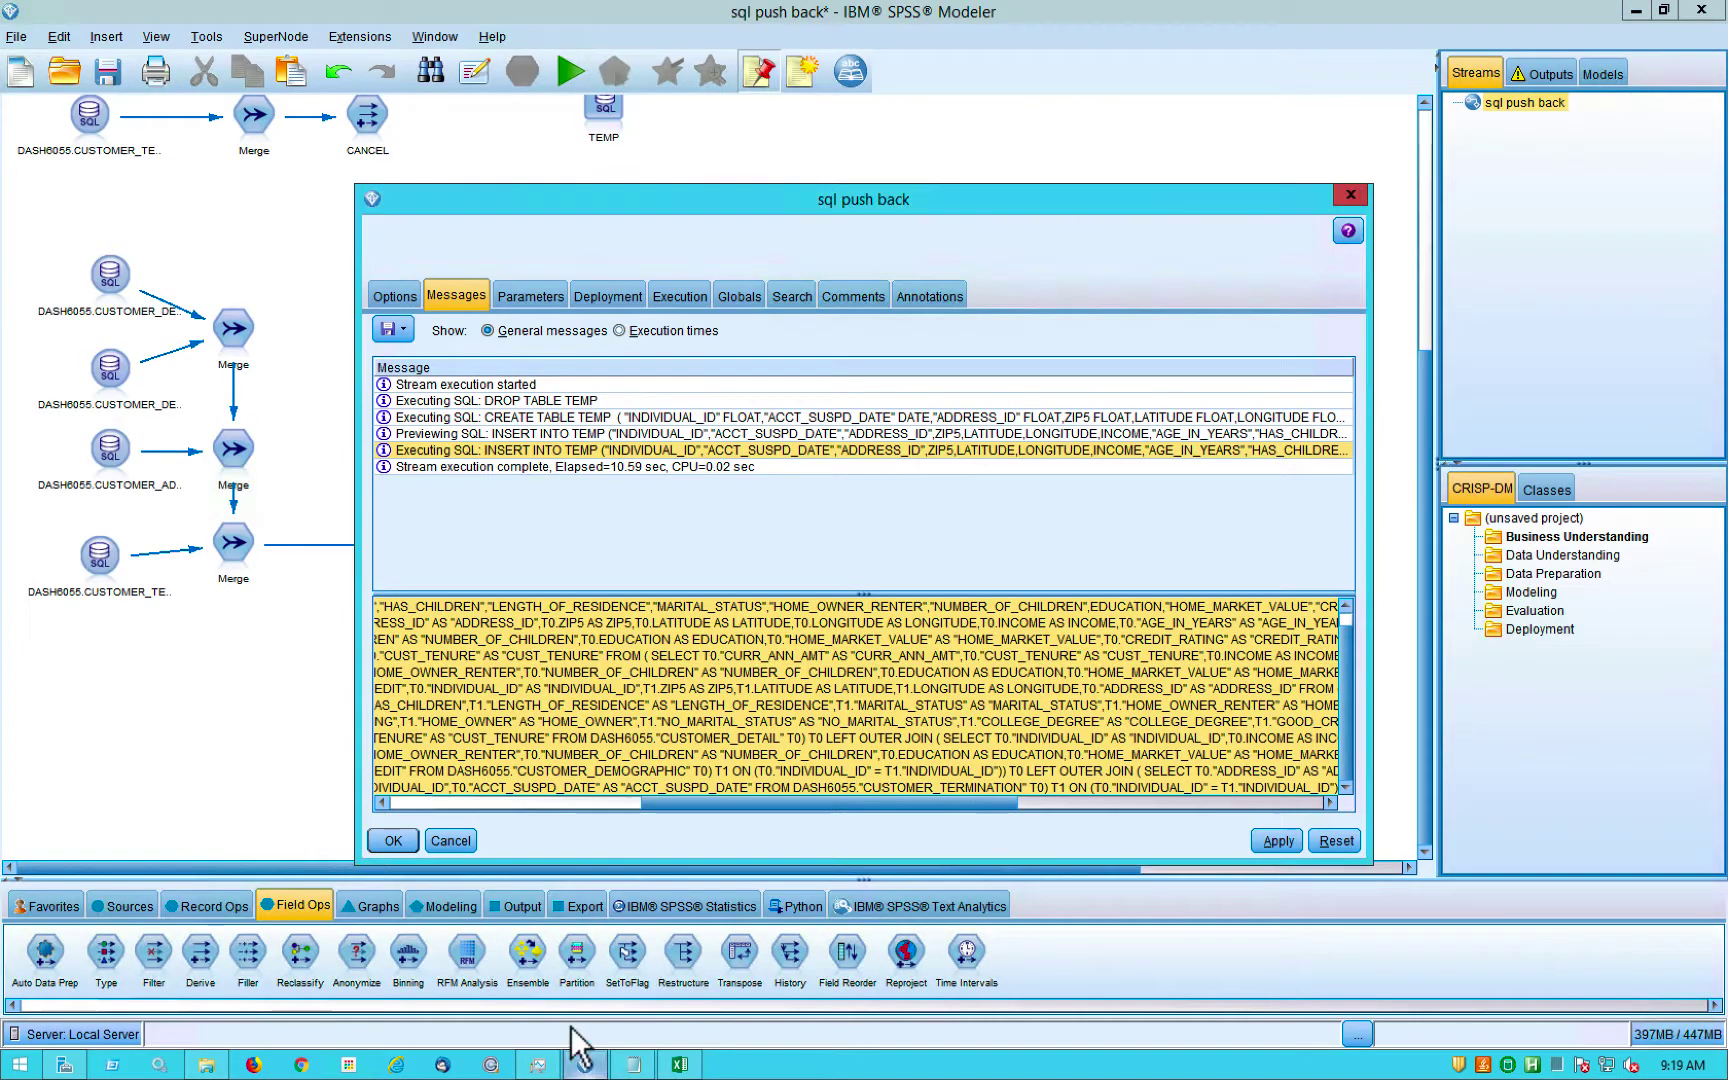
left_click(450, 841)
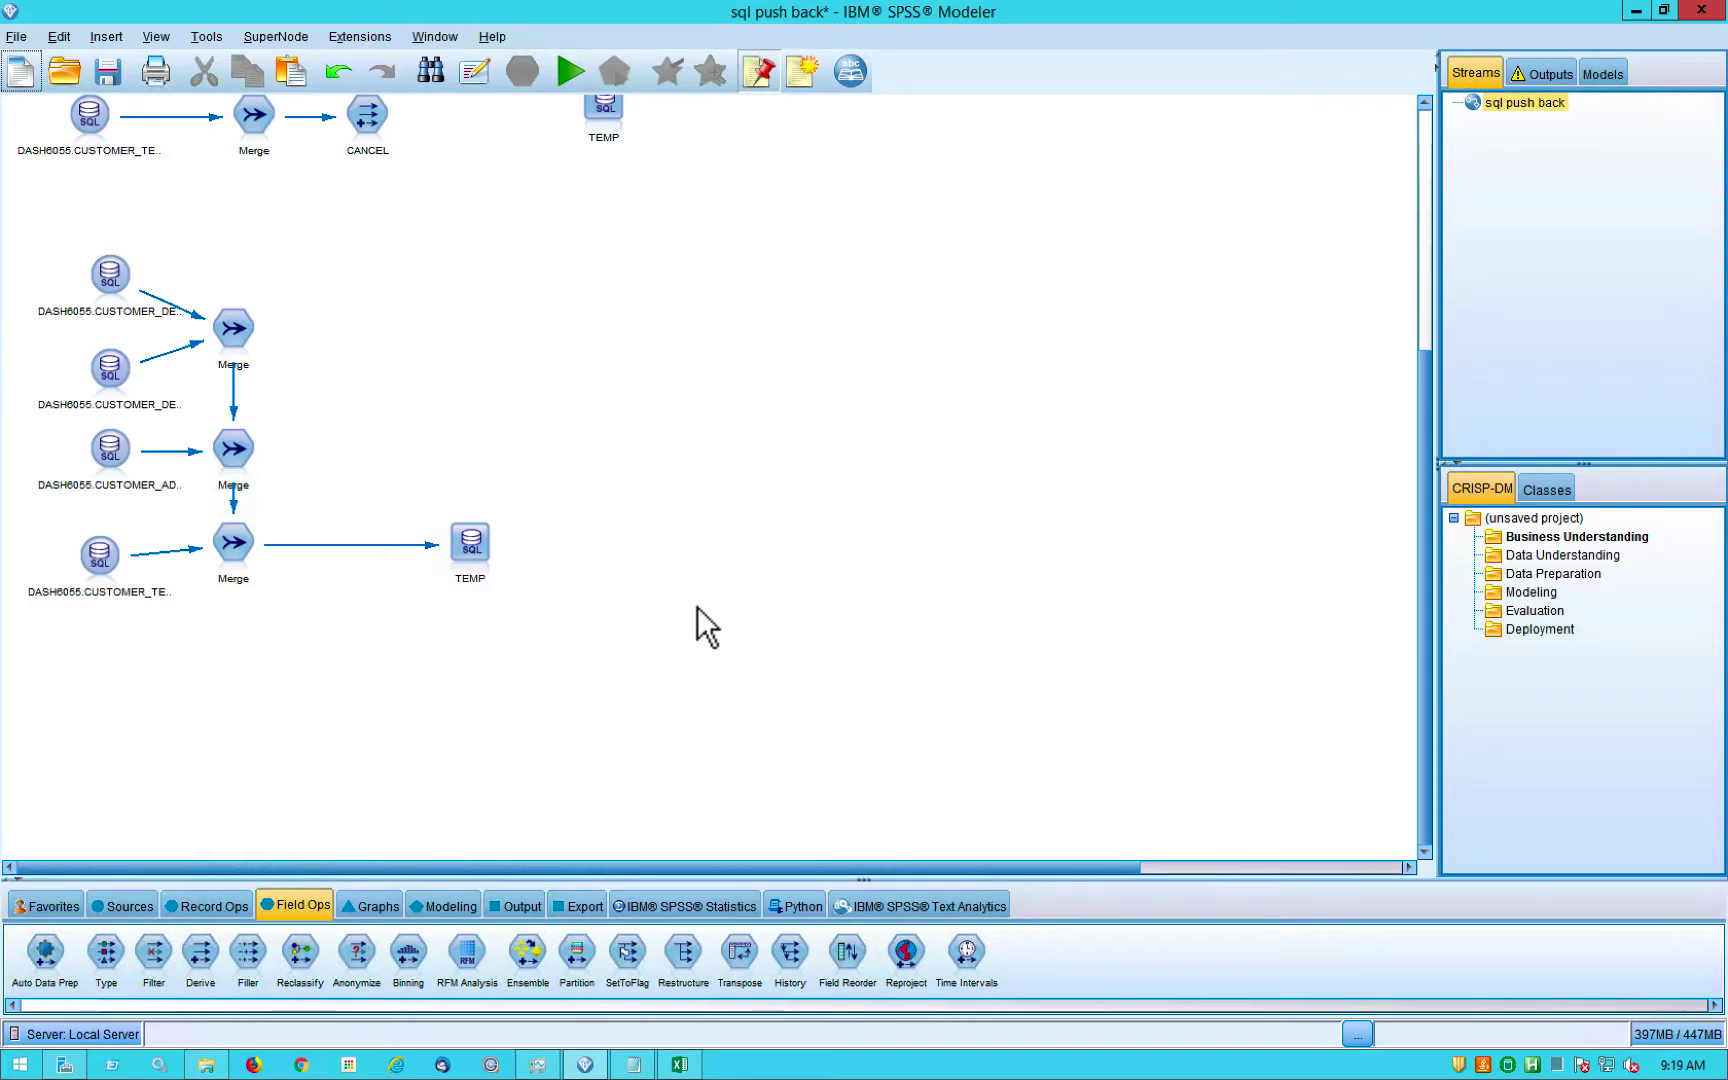